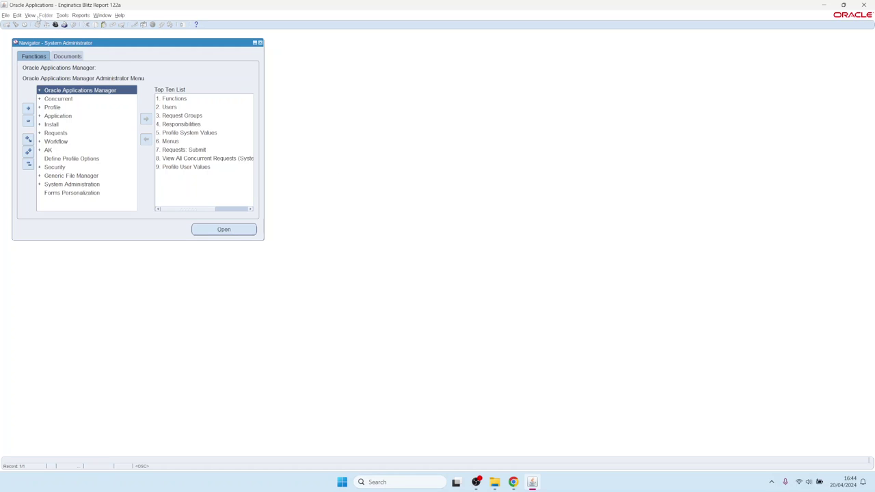
- Start a new concurrent request and choose Blitz Report Update Menu Entries as its program
{"action": "left_click", "coordinate": [30, 15]}
{"action": "left_click", "coordinate": [45, 115]}
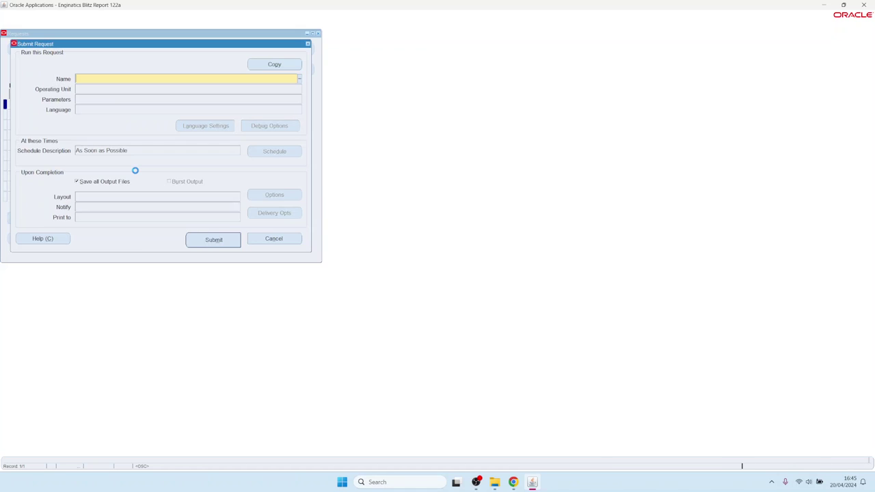
{"action": "type", "text": "%"}
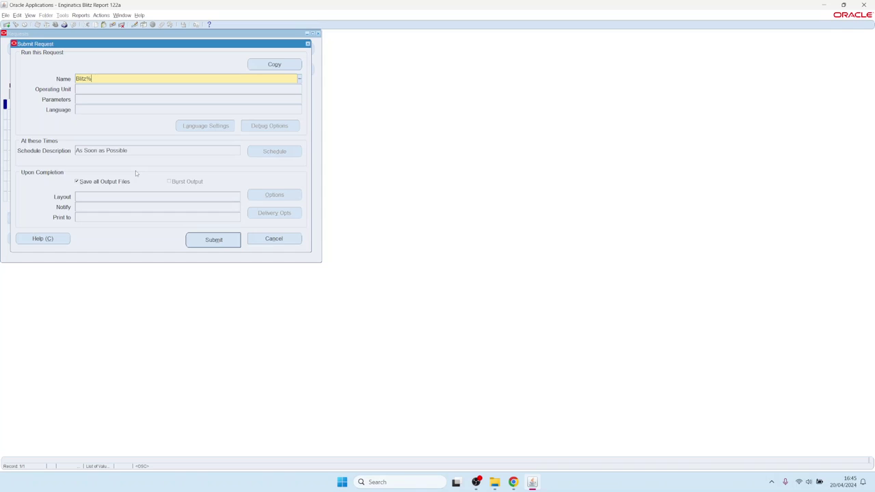
{"action": "key", "text": "Tab"}
{"action": "key", "text": "Down"}
{"action": "key", "text": "Down"}
{"action": "key", "text": "Down"}
{"action": "key", "text": "Down"}
{"action": "key", "text": "Down"}
{"action": "key", "text": "Down"}
{"action": "key", "text": "Down"}
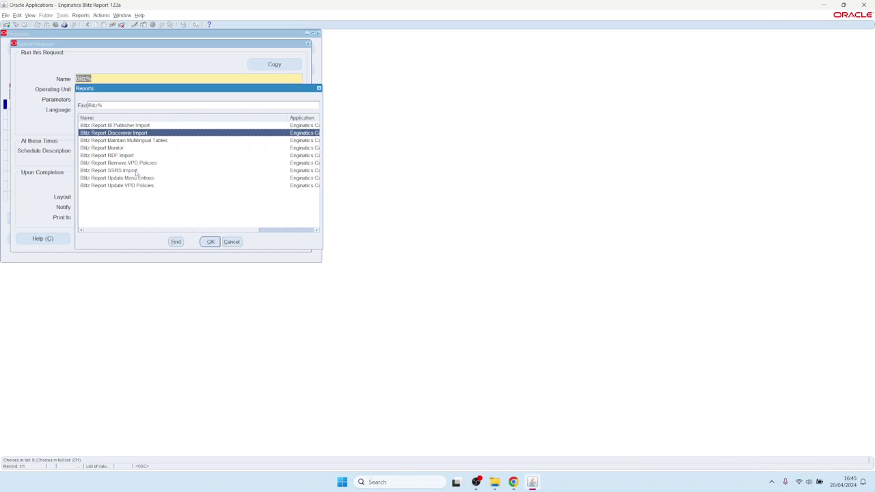
{"action": "key", "text": "Up"}
{"action": "key", "text": "Return"}
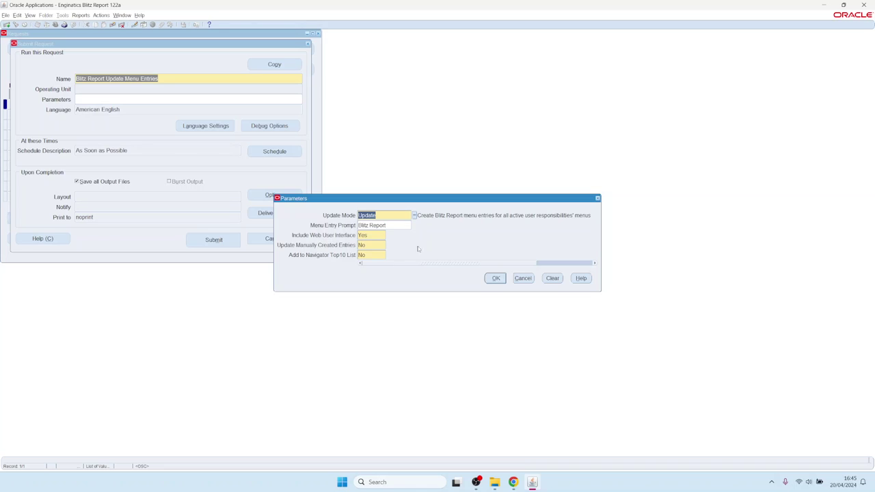
- Submit the Blitz Report Update Menu Entries request with its default parameters and check its status among all my requests
{"action": "left_click", "coordinate": [501, 281]}
{"action": "left_click", "coordinate": [214, 240]}
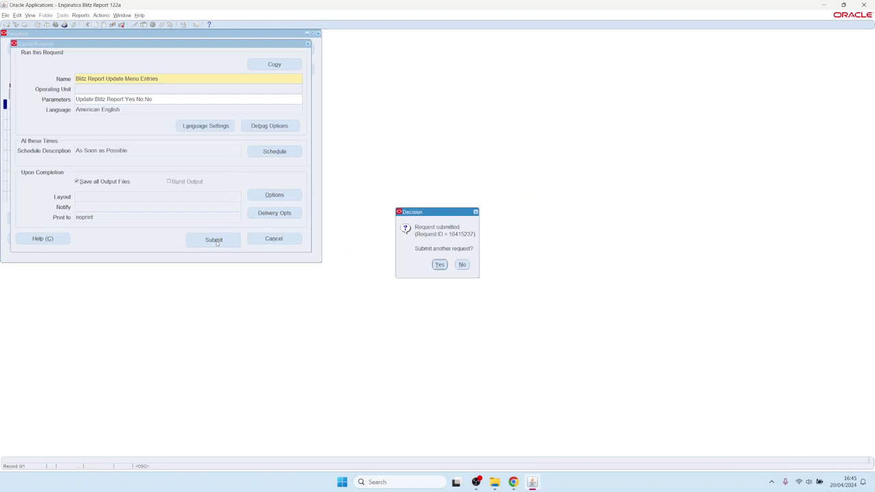
{"action": "left_click", "coordinate": [462, 264]}
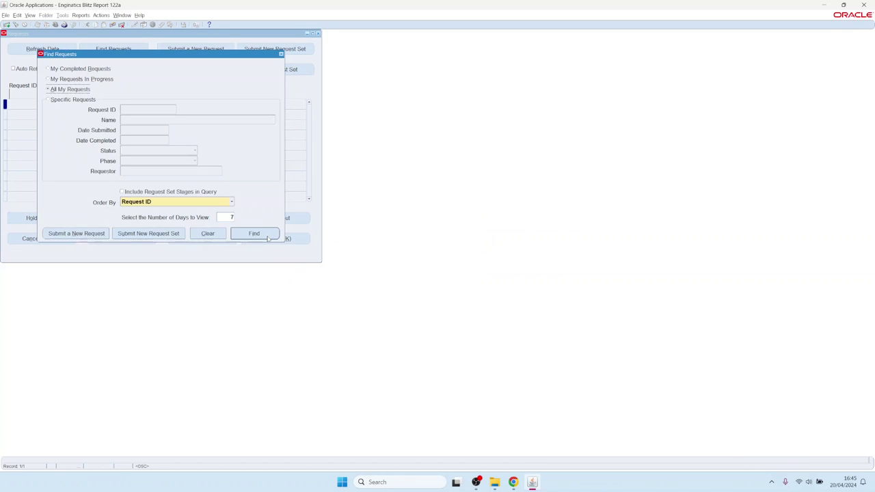
{"action": "left_click", "coordinate": [254, 234]}
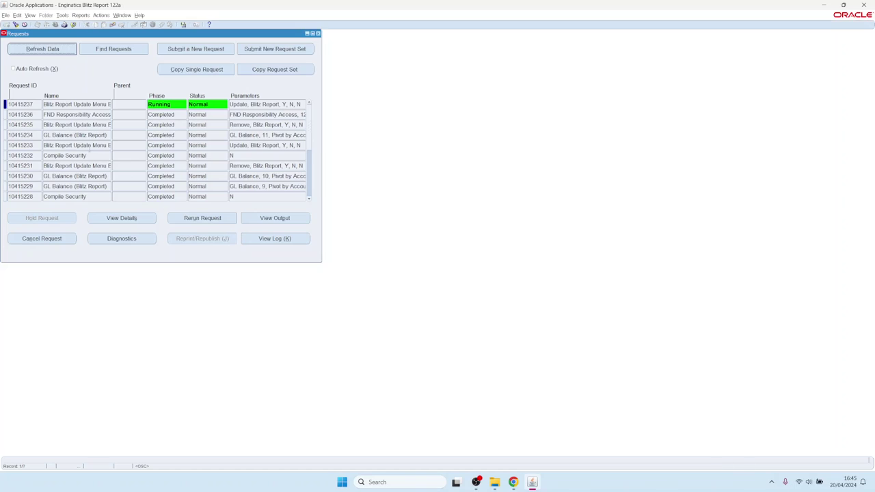
{"action": "left_click", "coordinate": [317, 34]}
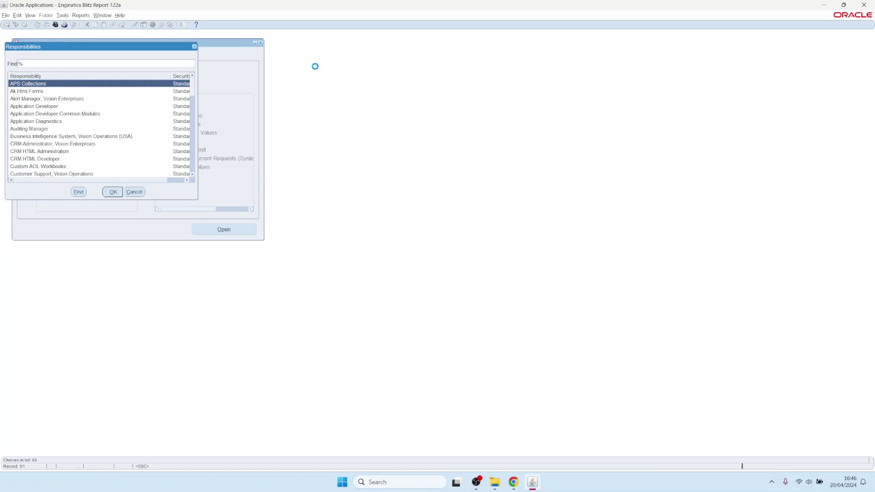
- Switch to the General Ledger, Vision Operations (USA) responsibility
{"action": "type", "text": "a"}
{"action": "key", "text": "BackSpace"}
{"action": "type", "text": "general Ledger"}
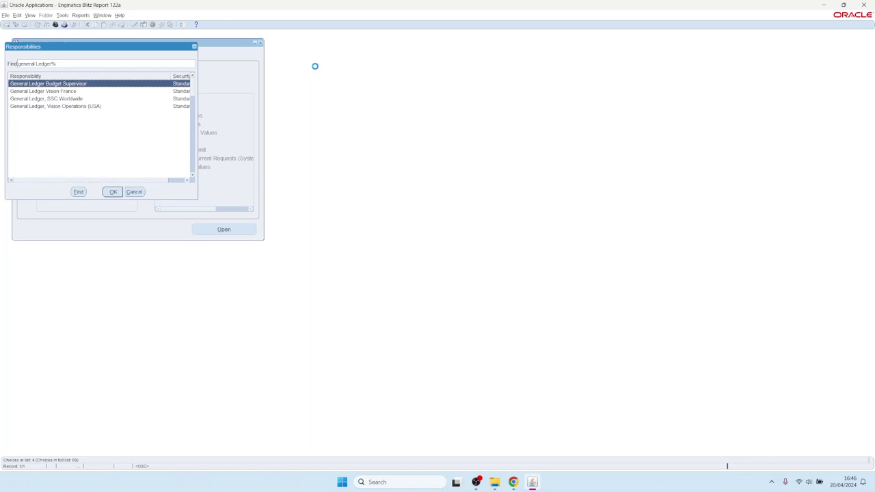
{"action": "key", "text": "Down"}
{"action": "key", "text": "Down"}
{"action": "key", "text": "Down"}
{"action": "key", "text": "Return"}
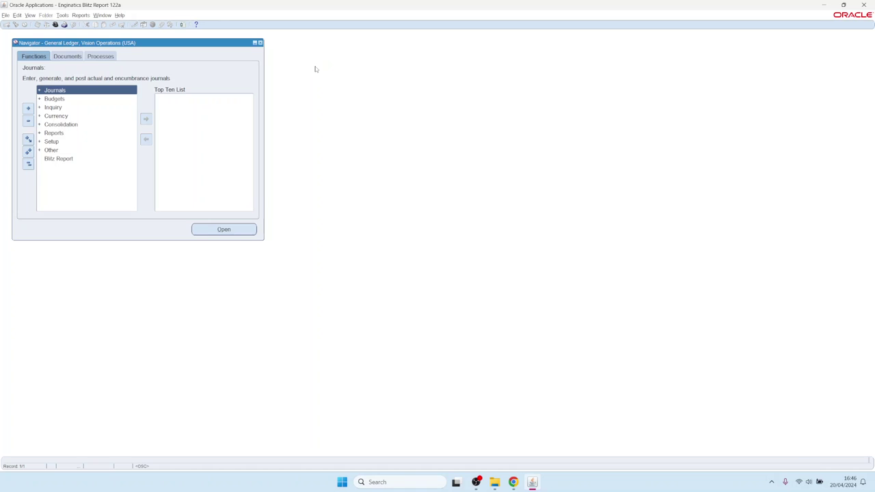
- Open Blitz Report and run the GL Balance report with the Pivot by Account Hierarchy template for Jan-08 to Apr-08
{"action": "left_click", "coordinate": [65, 165]}
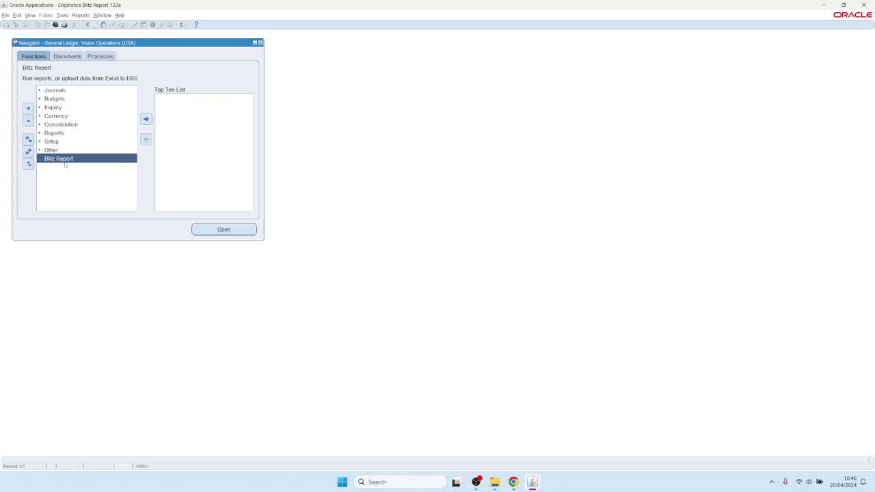
{"action": "left_click", "coordinate": [183, 25]}
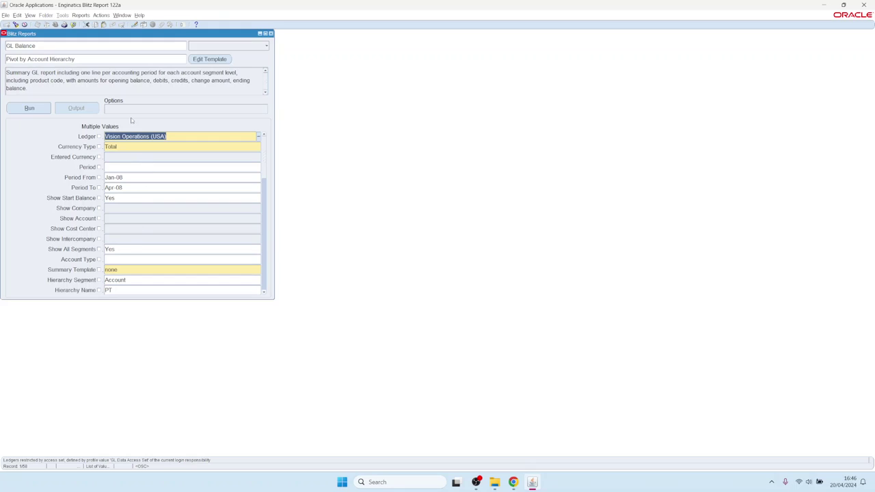
{"action": "left_click", "coordinate": [30, 108]}
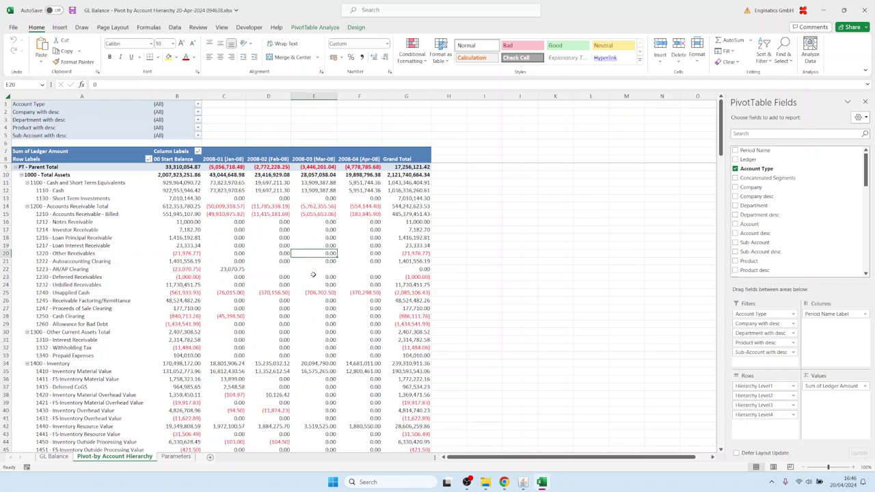
- Return to Oracle Applications from the Excel output and switch to the Application Developer responsibility
{"action": "left_click", "coordinate": [527, 483]}
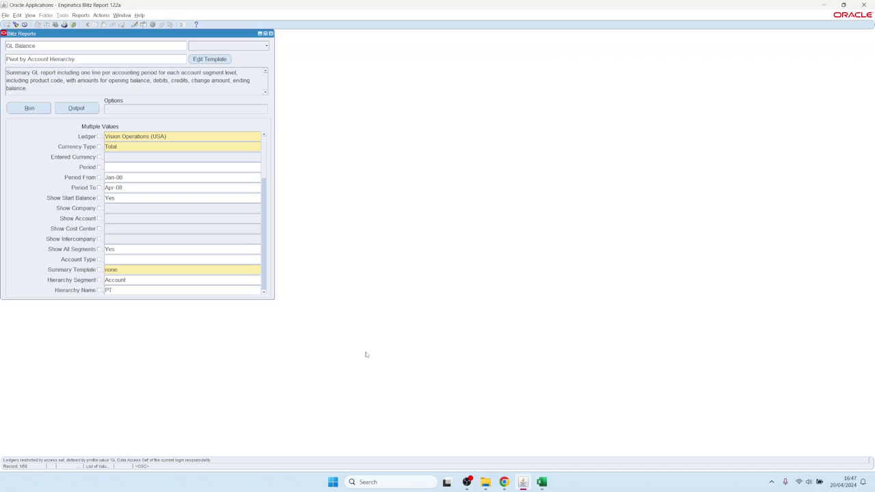
{"action": "key", "text": "F4"}
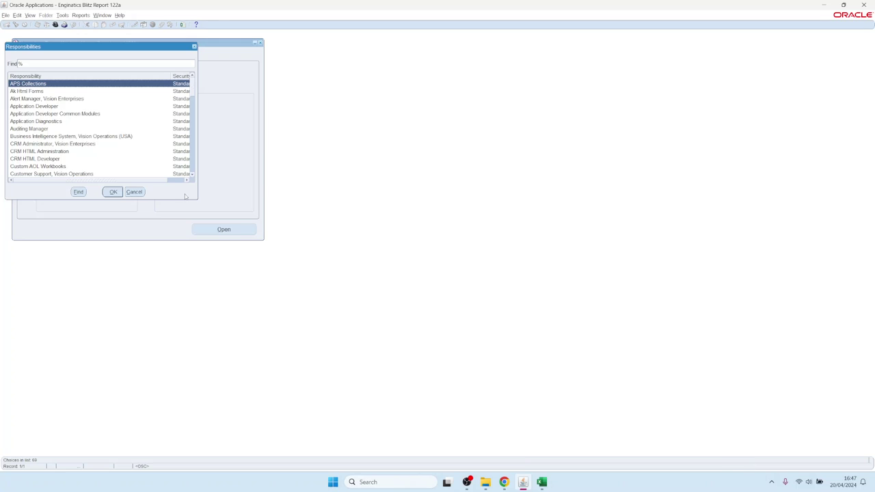
{"action": "key", "text": "Down"}
{"action": "key", "text": "Down"}
{"action": "key", "text": "Down"}
{"action": "key", "text": "Return"}
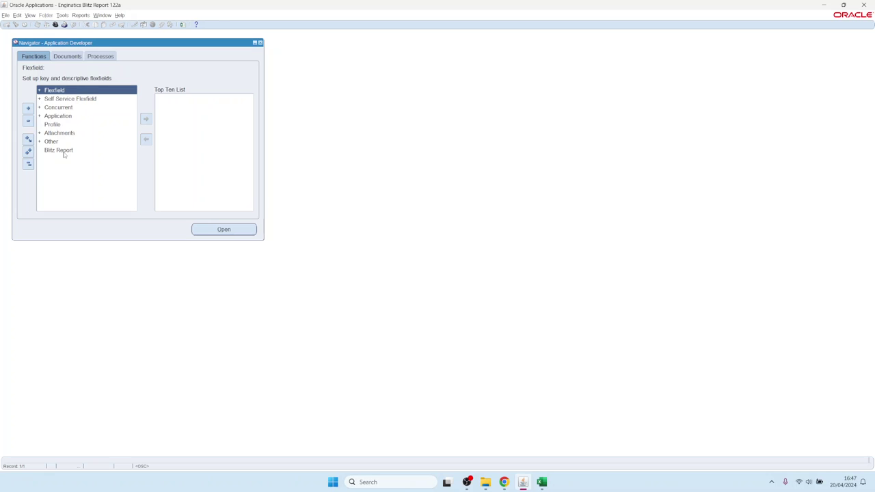
- Open the FND Responsibility Access report in Blitz Reports and reposition its window slightly
{"action": "left_click", "coordinate": [183, 25]}
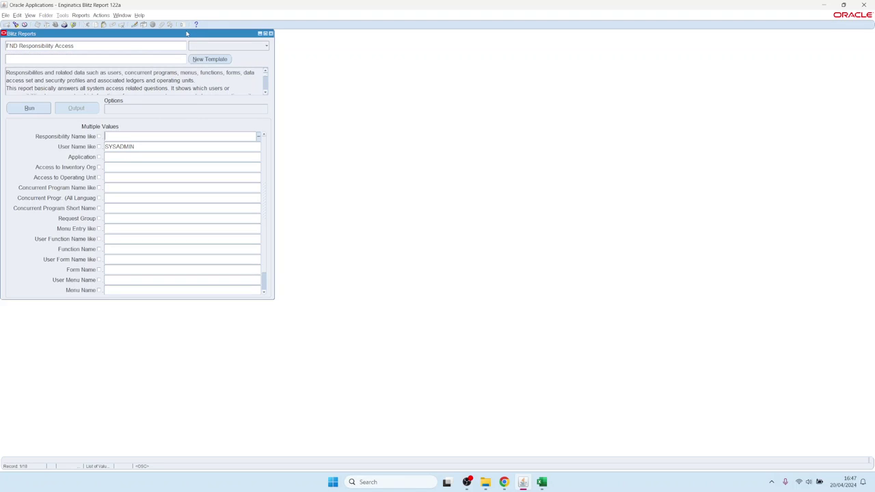
{"action": "left_click_drag", "start_coordinate": [184, 35], "coordinate": [243, 43]}
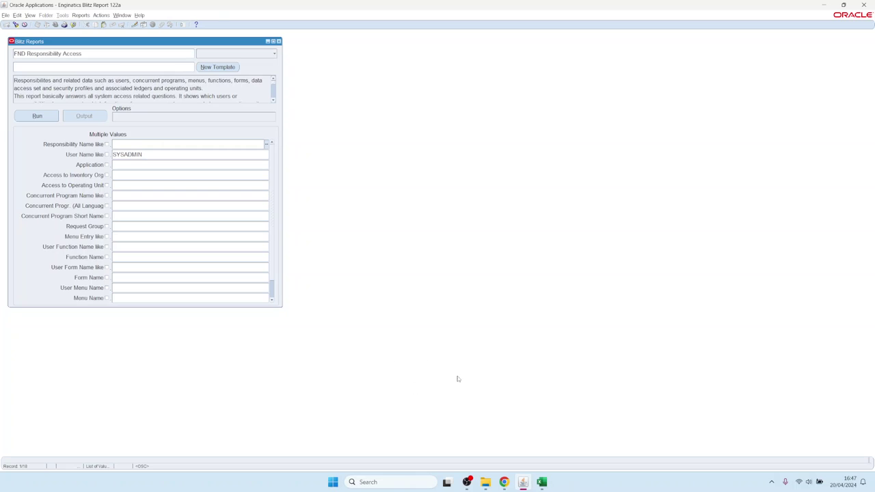
{"action": "mouse_move", "coordinate": [503, 484]}
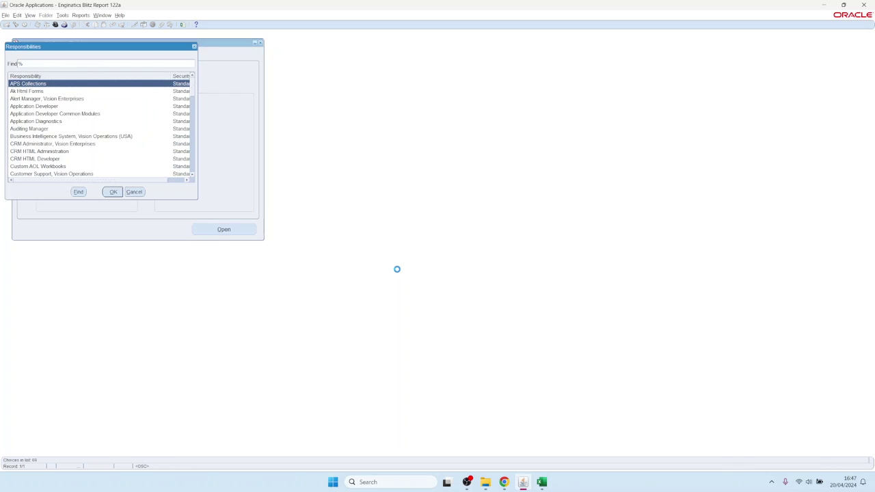
- Under the System Administrator responsibility, find system profile values matching Blitz% at site level and for the user SYSADMIN
{"action": "type", "text": "s"}
{"action": "key", "text": "Return"}
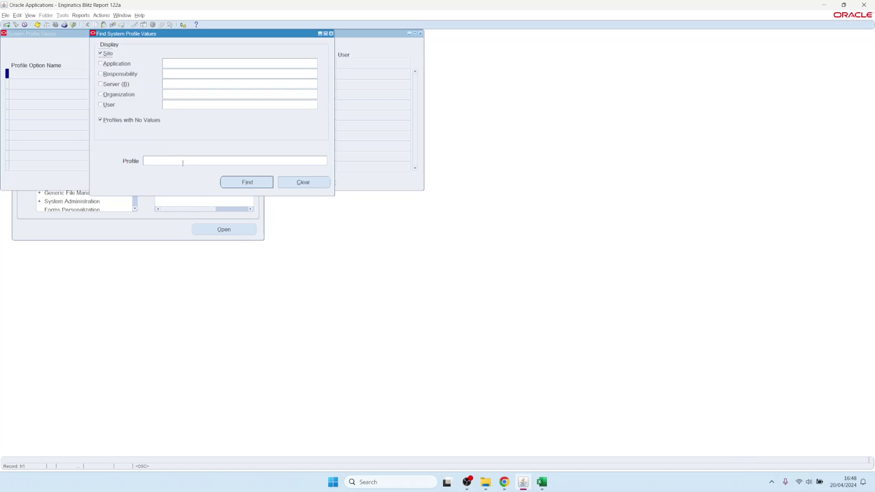
{"action": "type", "text": "Blitz%"}
{"action": "left_click", "coordinate": [182, 104]}
{"action": "type", "text": "SYSADMIN"}
{"action": "left_click", "coordinate": [259, 182]}
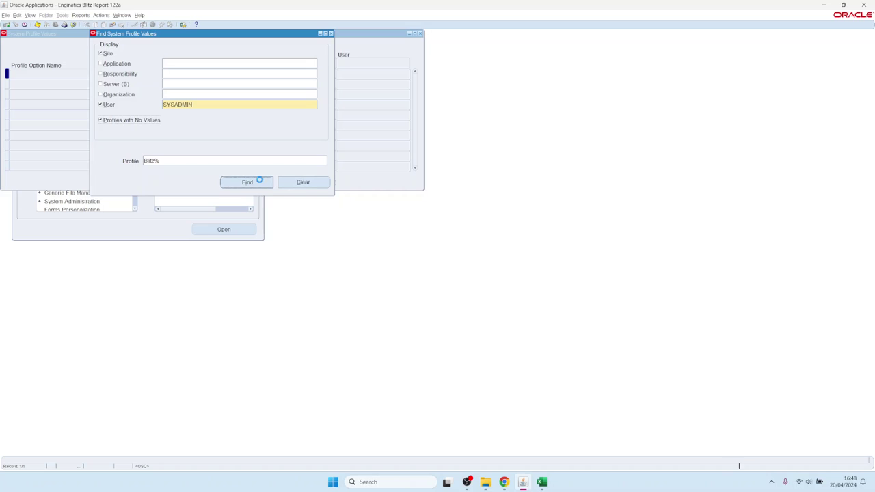
- Examine the Blitz Report Access profile option's site setting and the access levels selectable for the user, including User Admin, Developer and System
{"action": "double_click", "coordinate": [141, 117]}
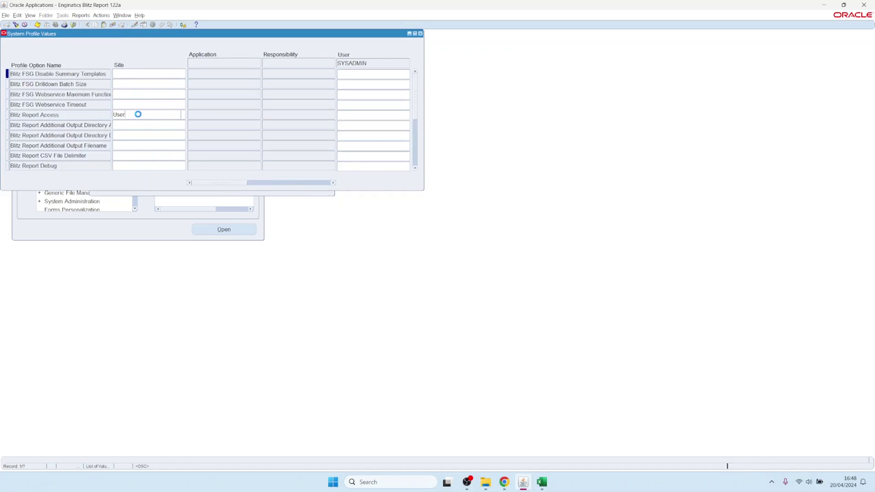
{"action": "left_click", "coordinate": [72, 116]}
{"action": "left_click_drag", "start_coordinate": [9, 115], "coordinate": [85, 120]}
{"action": "double_click", "coordinate": [132, 114]}
{"action": "left_click", "coordinate": [372, 114]}
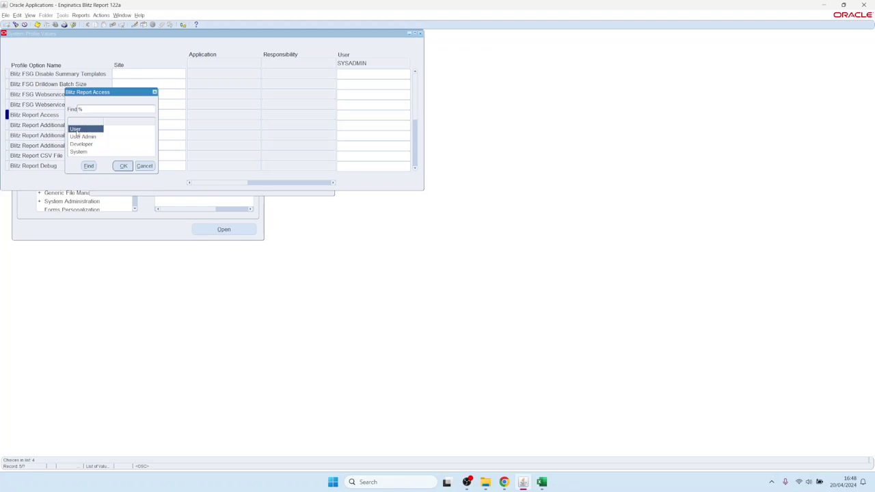
{"action": "left_click", "coordinate": [87, 138]}
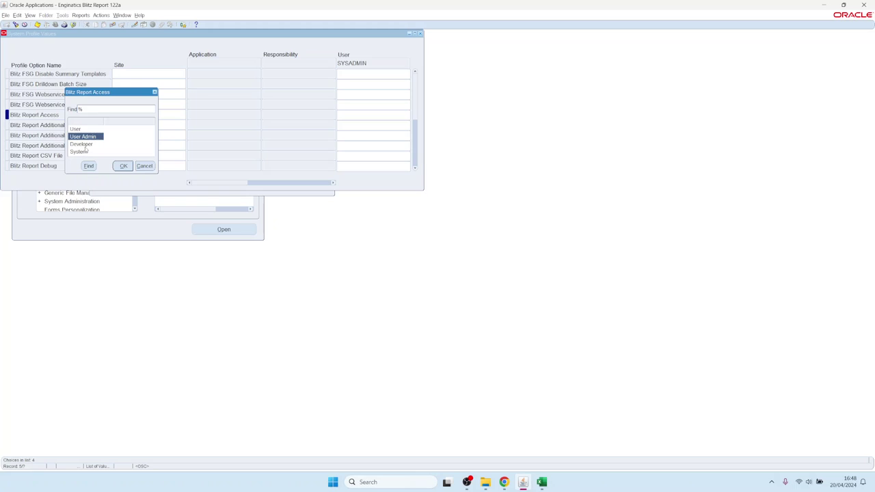
{"action": "left_click", "coordinate": [88, 145]}
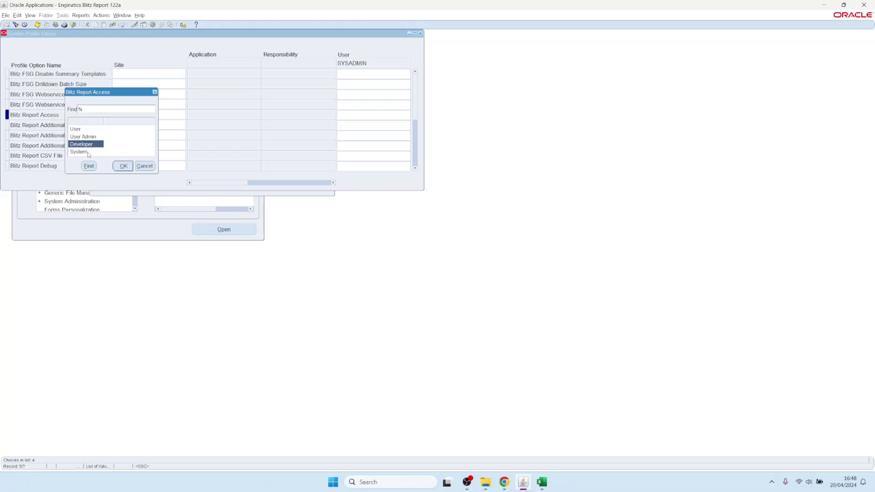
{"action": "left_click", "coordinate": [90, 152]}
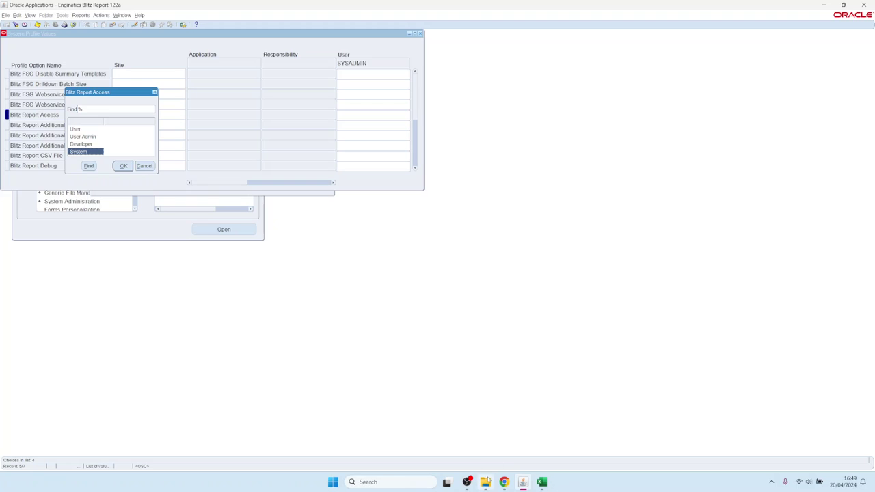
- Switch to Chrome and read the Blitz Report Access entry in the Profile options section of the Blitz Report Developer Guide
{"action": "left_click", "coordinate": [504, 482]}
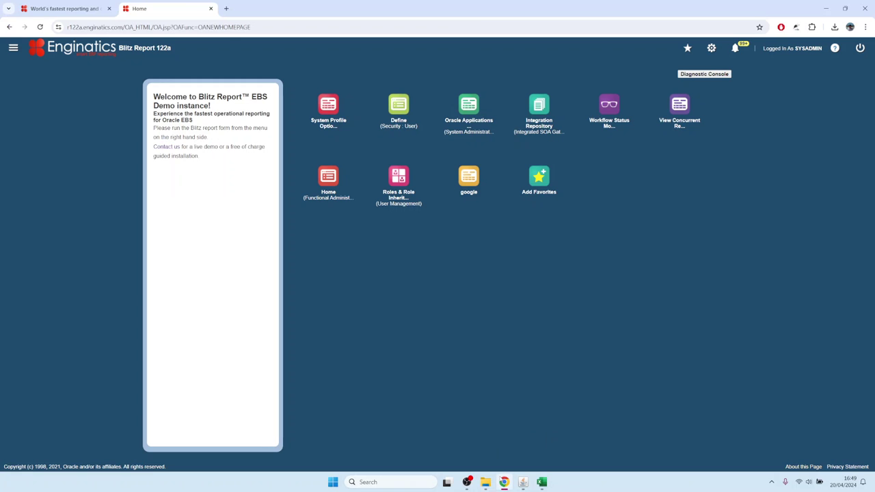
{"action": "left_click", "coordinate": [31, 8]}
{"action": "mouse_move", "coordinate": [375, 68]}
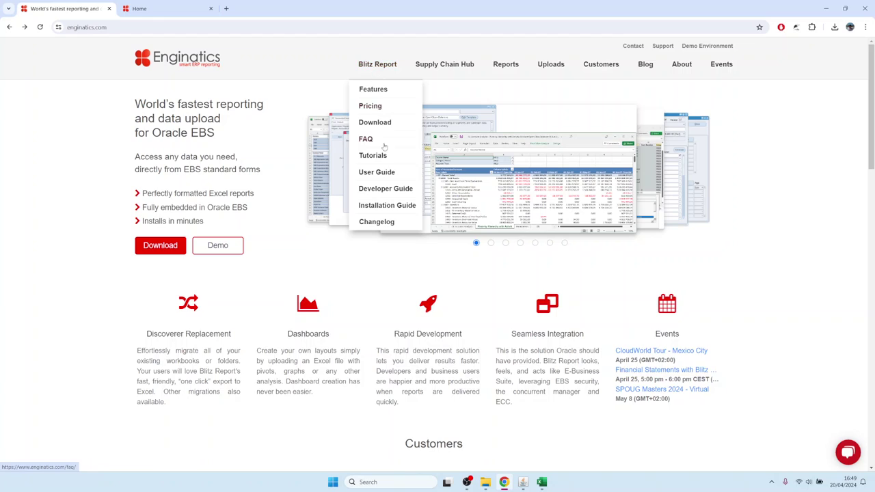
{"action": "left_click", "coordinate": [384, 190]}
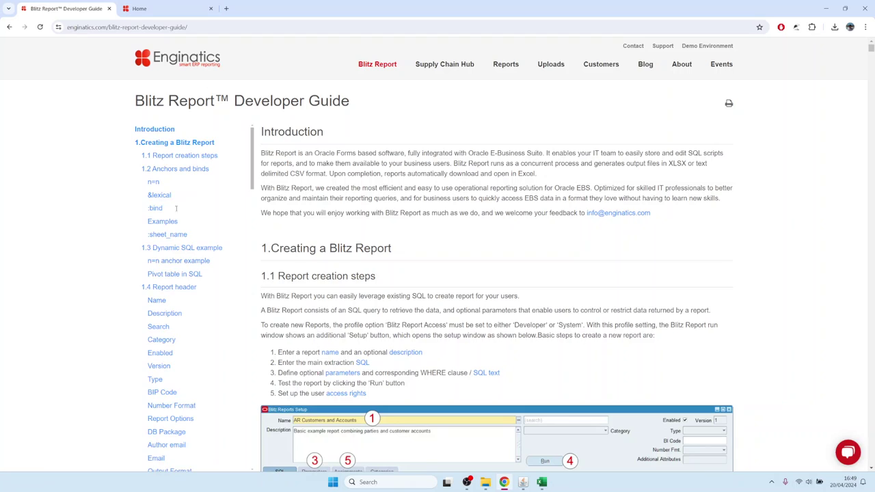
{"action": "scroll", "coordinate": [176, 208], "scroll_direction": "down", "scroll_amount": 10}
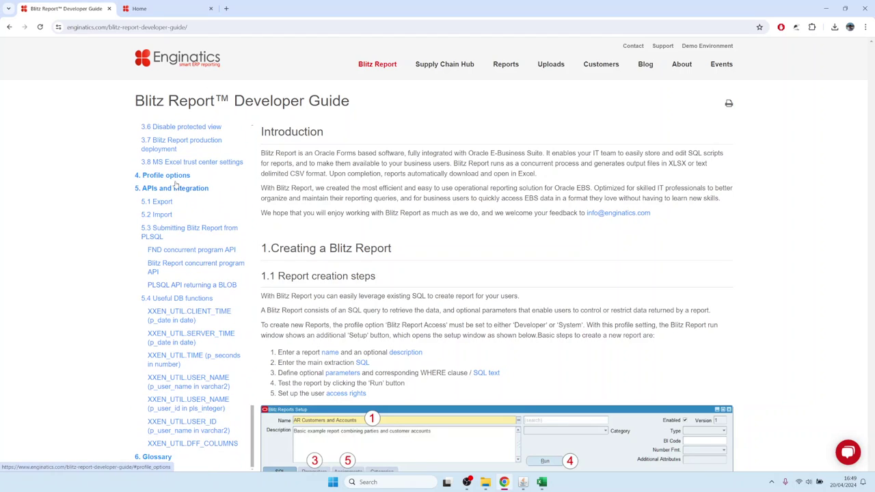
{"action": "left_click", "coordinate": [175, 179]}
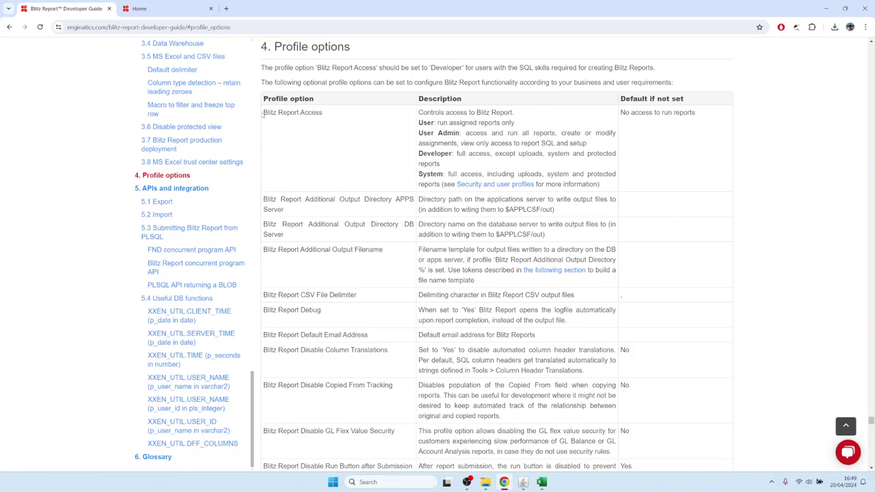
{"action": "left_click_drag", "start_coordinate": [264, 114], "coordinate": [332, 113]}
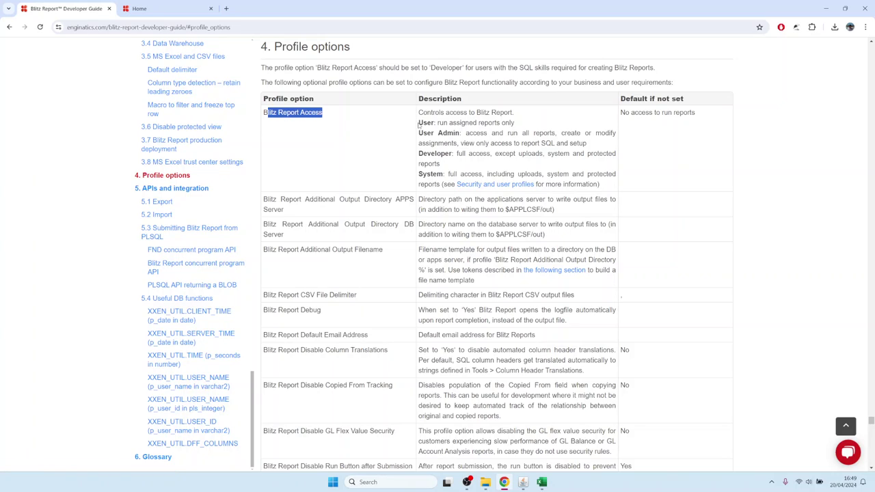
{"action": "left_click_drag", "start_coordinate": [419, 124], "coordinate": [513, 123]}
{"action": "left_click", "coordinate": [439, 135]}
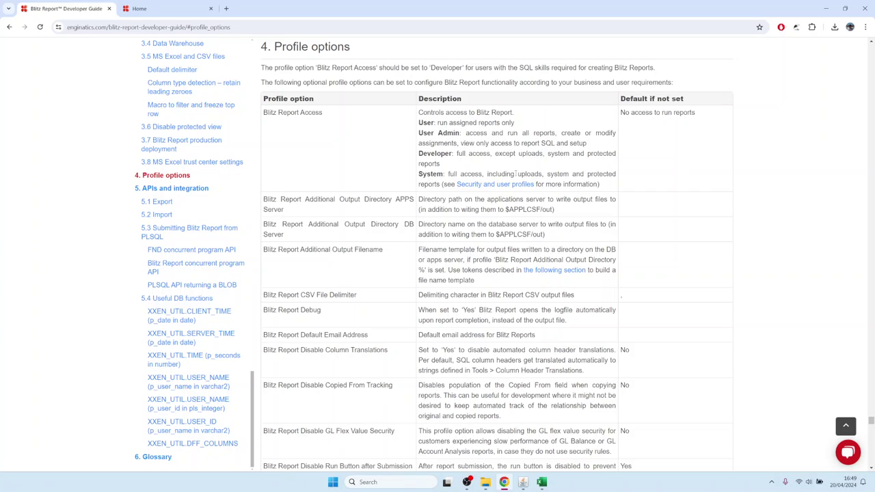
- Switch back to Oracle Applications and dismiss the list of Blitz Report Access values without choosing one
{"action": "left_click", "coordinate": [523, 482]}
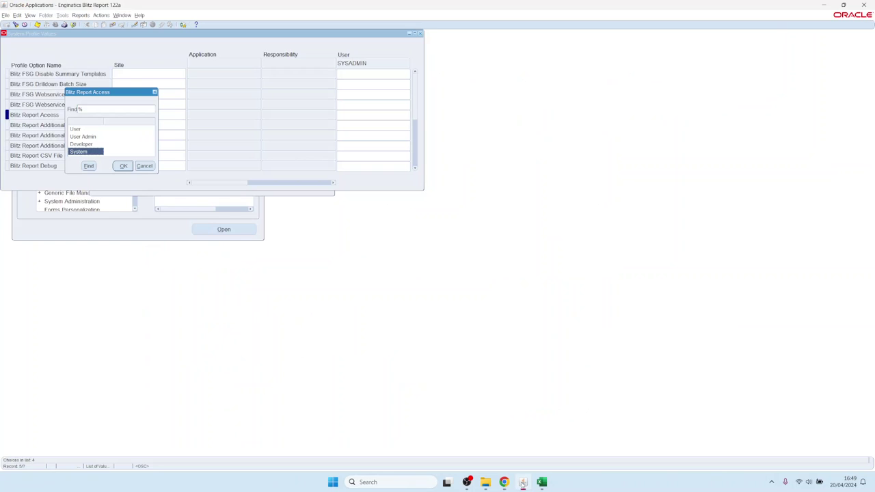
{"action": "left_click", "coordinate": [144, 166]}
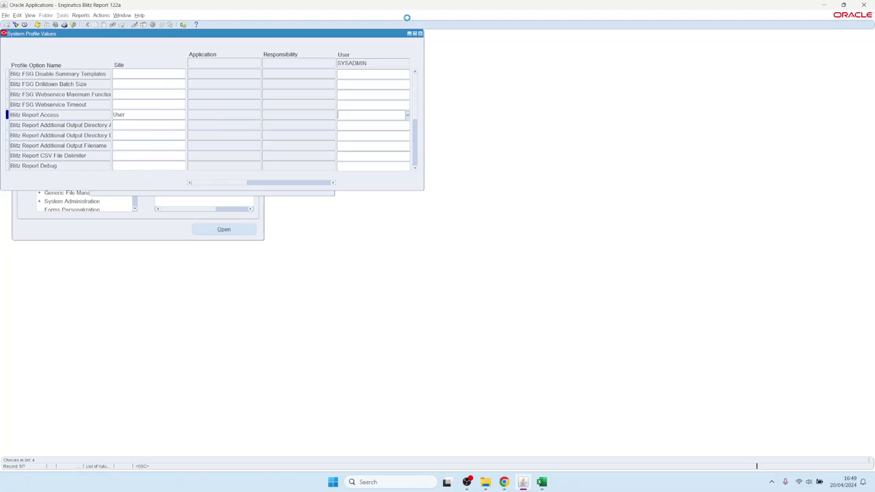
- Close the profile values and run a fresh system profile search for Blitz% at site level and for the user SYSADMIN
{"action": "left_click", "coordinate": [420, 33]}
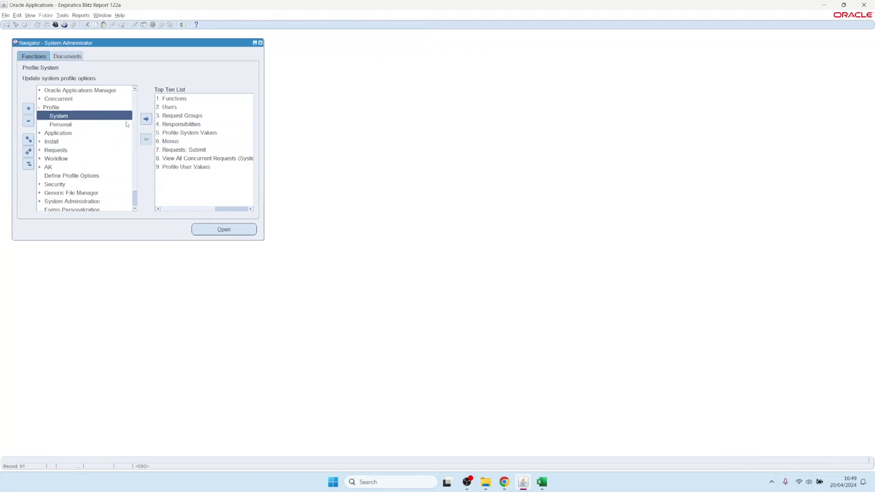
{"action": "left_click", "coordinate": [182, 24]}
{"action": "double_click", "coordinate": [58, 115]}
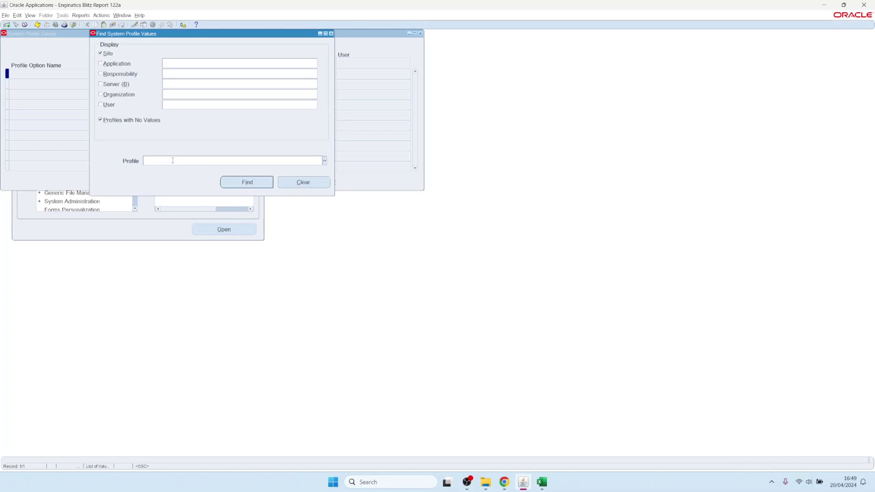
{"action": "type", "text": "Blitz%"}
{"action": "left_click", "coordinate": [180, 104]}
{"action": "type", "text": "SYSA"}
{"action": "key", "text": "Return"}
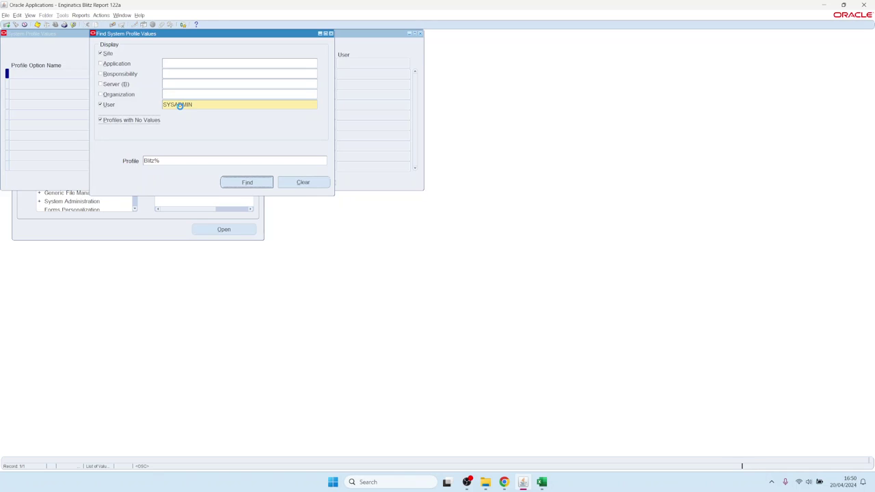
- Set Blitz Report Access to System for the user SYSADMIN, save the change and close the profile form
{"action": "left_click", "coordinate": [360, 113]}
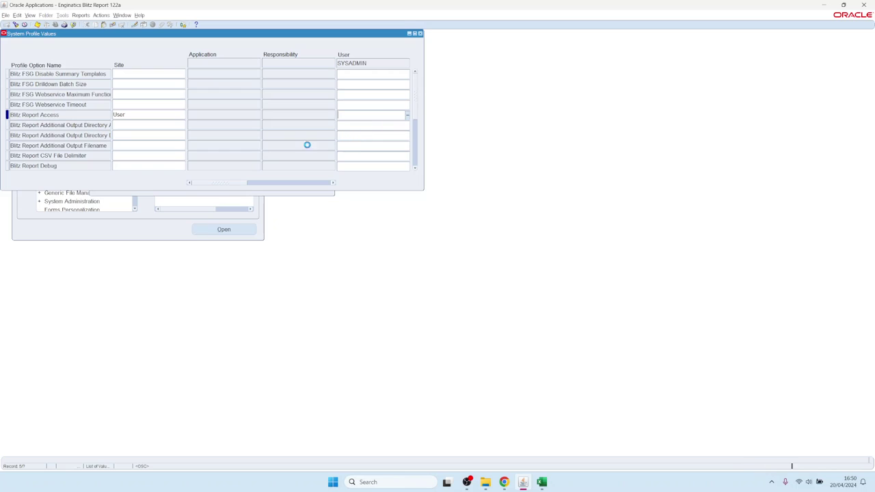
{"action": "left_click", "coordinate": [82, 154]}
{"action": "left_click", "coordinate": [82, 154]}
{"action": "key", "text": "ctrl+s"}
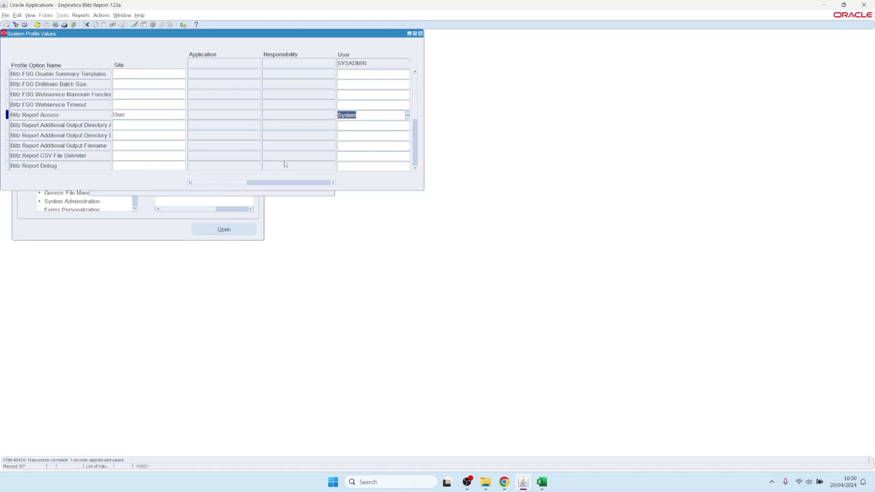
{"action": "key", "text": "F4"}
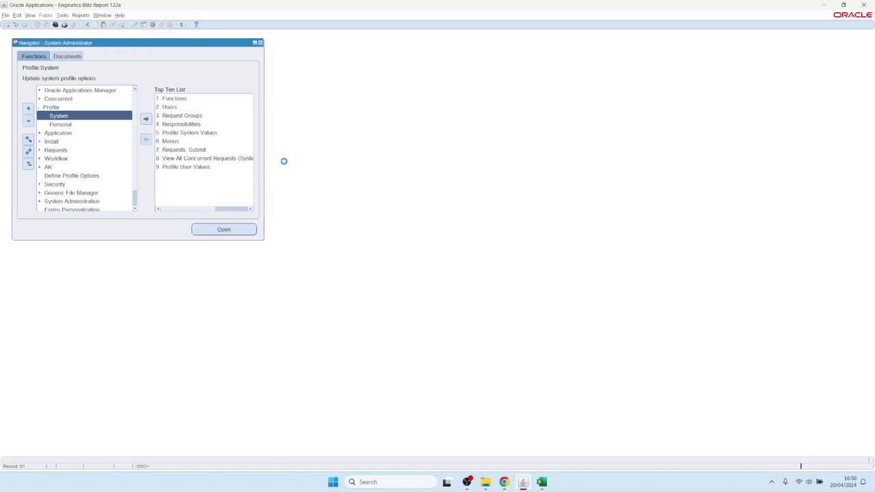
- Reselect the System Administrator responsibility and open the Blitz Report setup of the GL Balance report
{"action": "key", "text": "ctrl+l"}
{"action": "type", "text": "s%"}
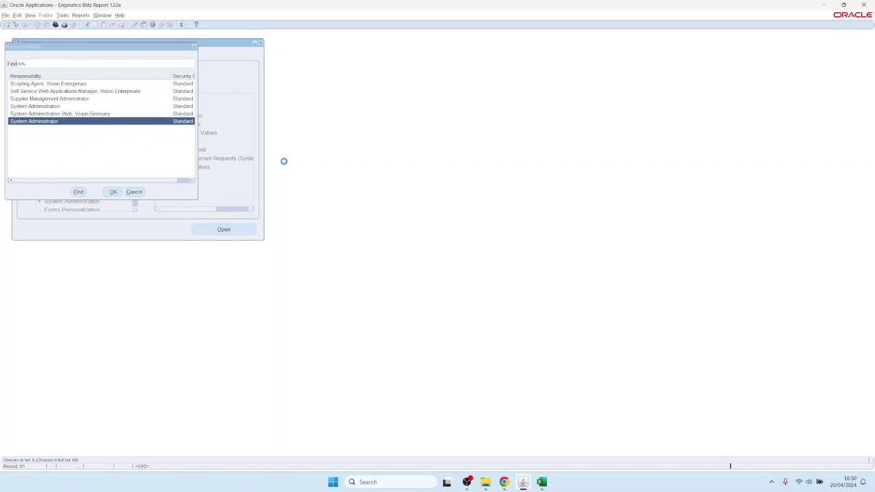
{"action": "key", "text": "Return"}
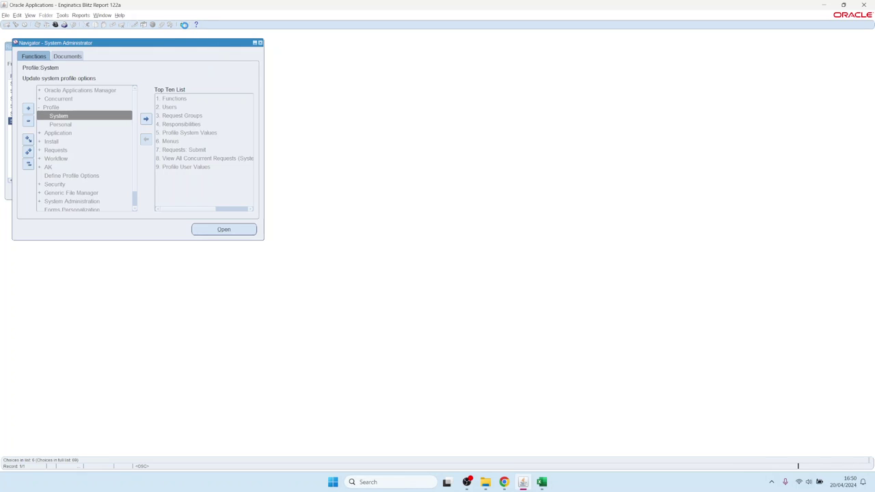
{"action": "left_click", "coordinate": [184, 24]}
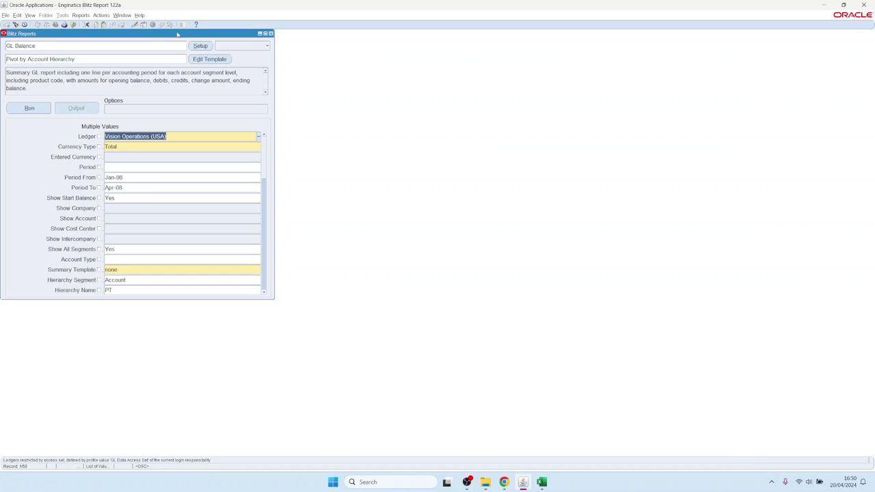
{"action": "left_click", "coordinate": [202, 46]}
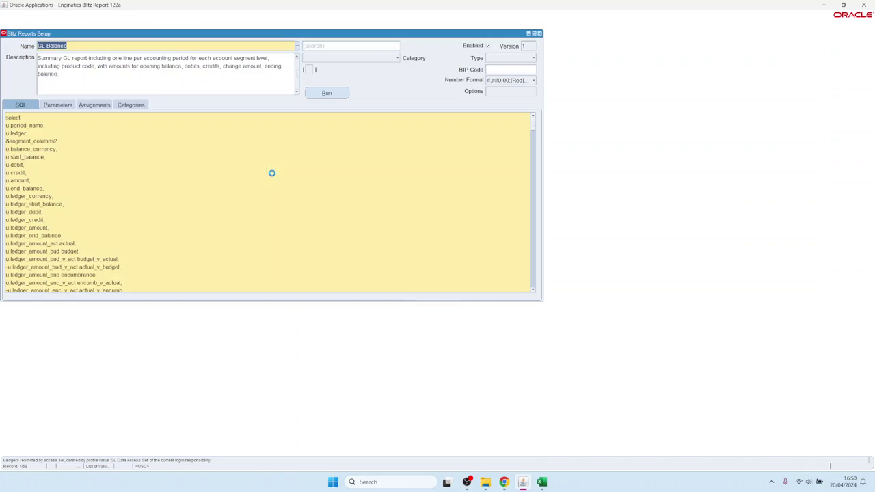
- Examine the GL Balance report's SQL, its parameters and its assignments
{"action": "left_click", "coordinate": [156, 179]}
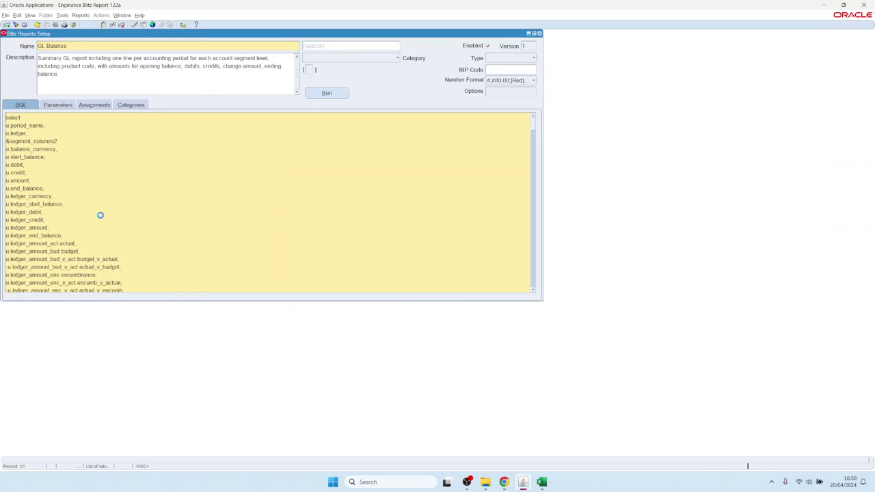
{"action": "key", "text": "ctrl+a"}
{"action": "left_click", "coordinate": [60, 105]}
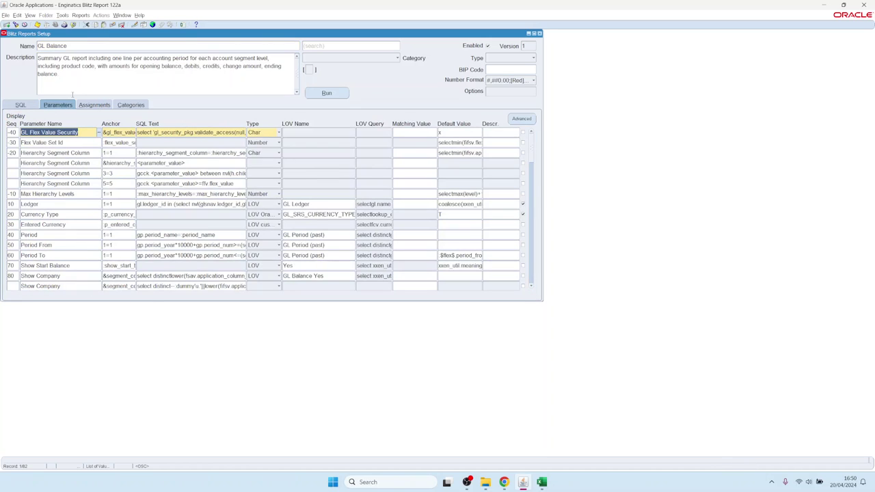
{"action": "left_click", "coordinate": [90, 105]}
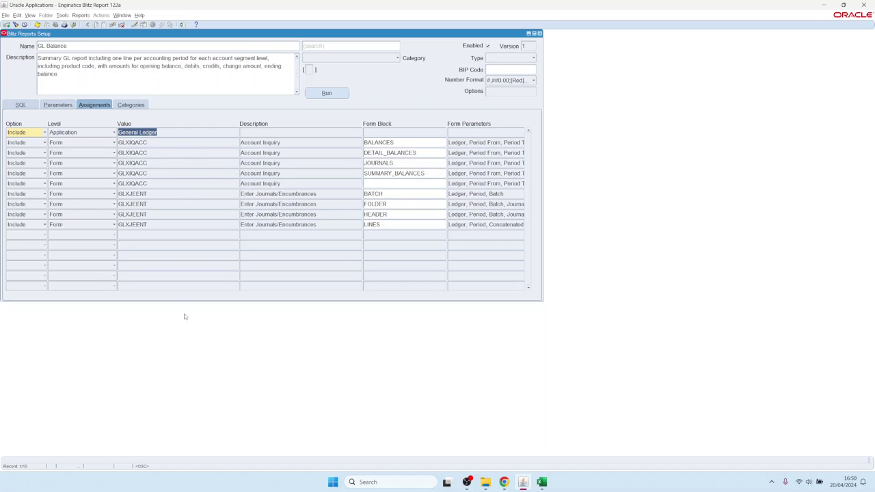
- Start a new Include assignment below the existing ones, view the selectable assignment levels and dismiss them without choosing one
{"action": "left_click", "coordinate": [77, 47]}
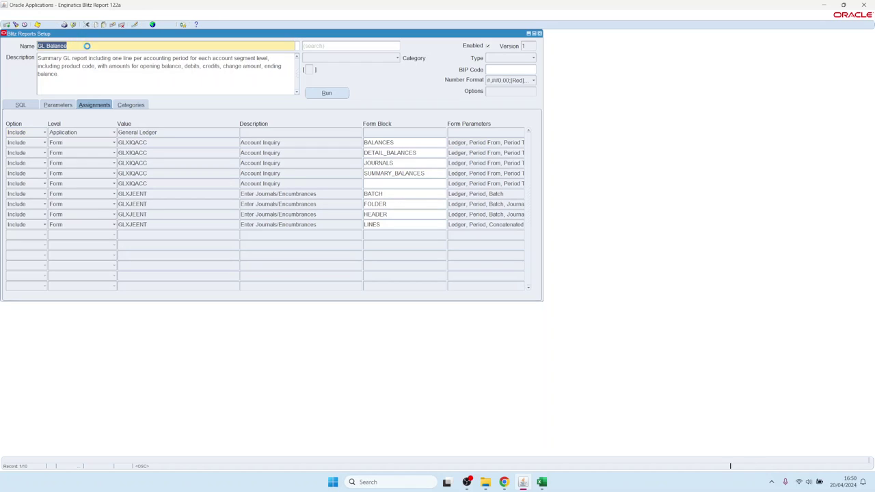
{"action": "left_click", "coordinate": [121, 234]}
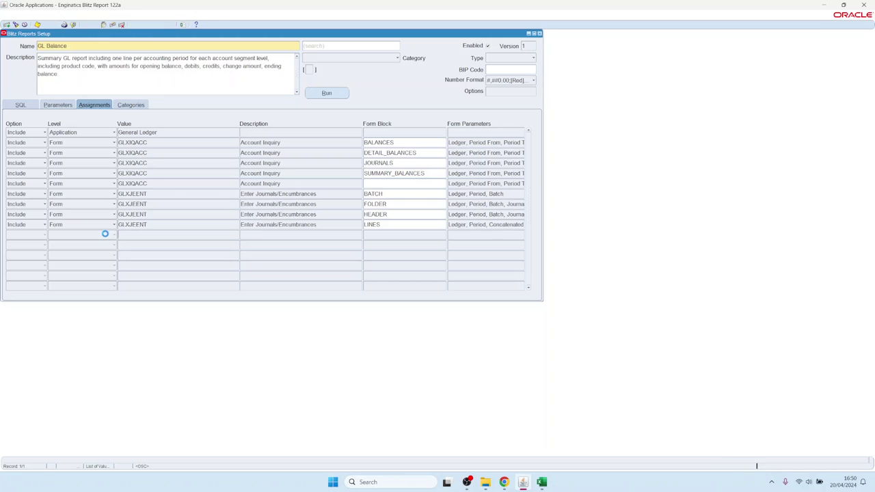
{"action": "left_click", "coordinate": [106, 234]}
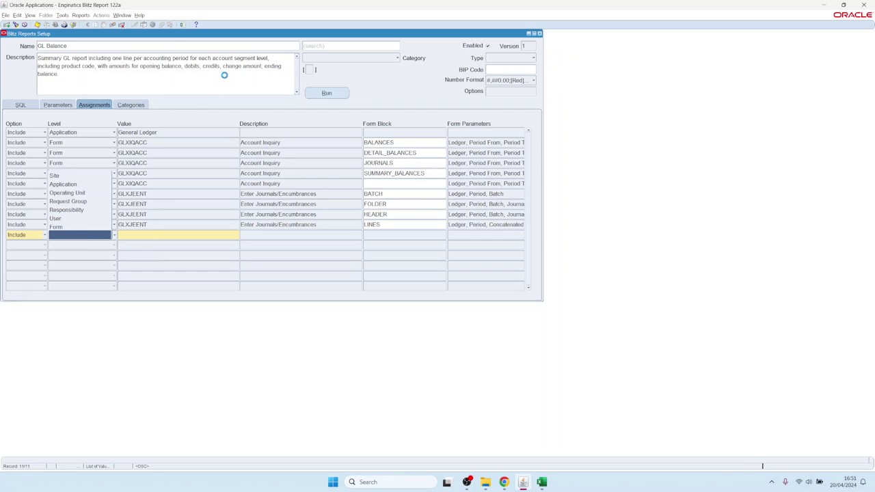
{"action": "key", "text": "Escape"}
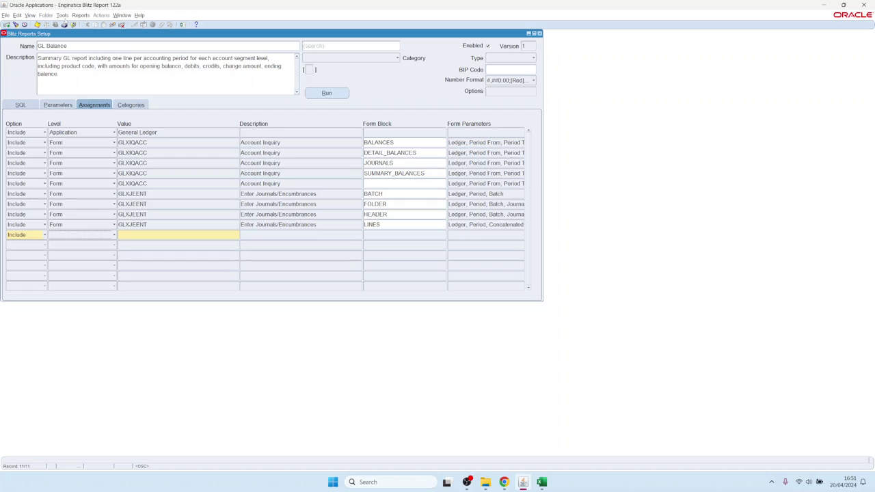
- View the Blitz Report license details and open the Excel list of active license users
{"action": "left_click", "coordinate": [62, 15]}
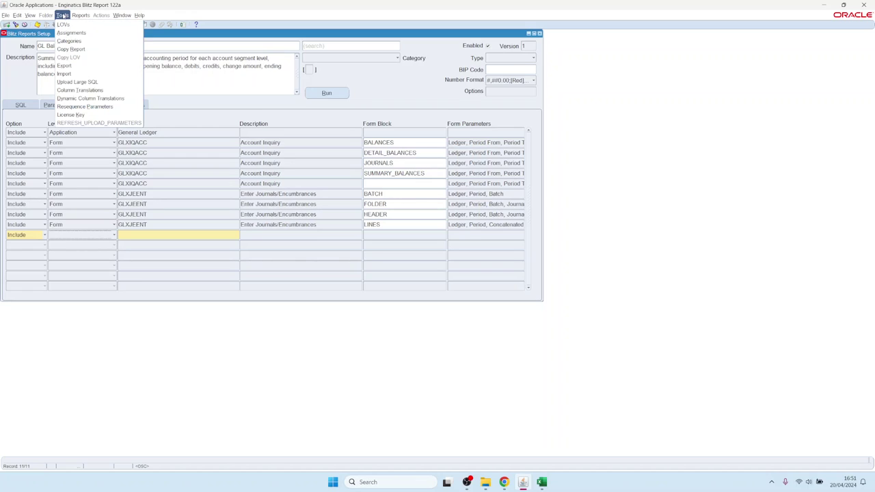
{"action": "left_click", "coordinate": [81, 115]}
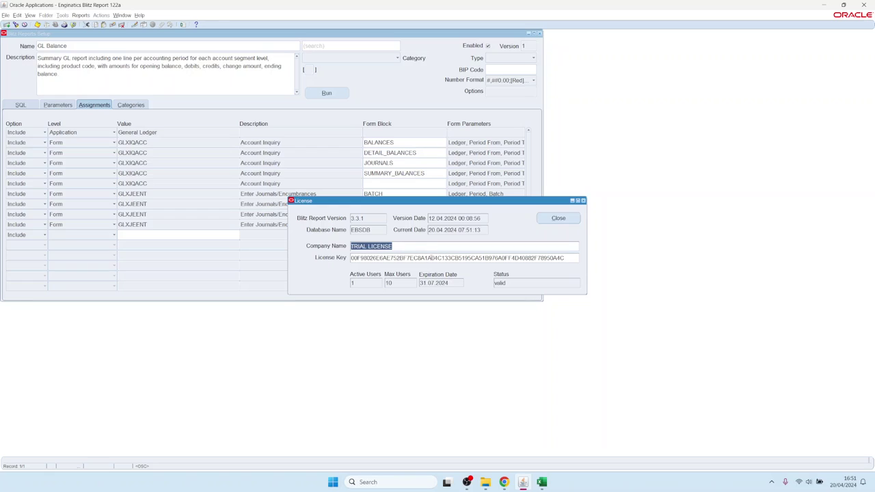
{"action": "left_click", "coordinate": [393, 283]}
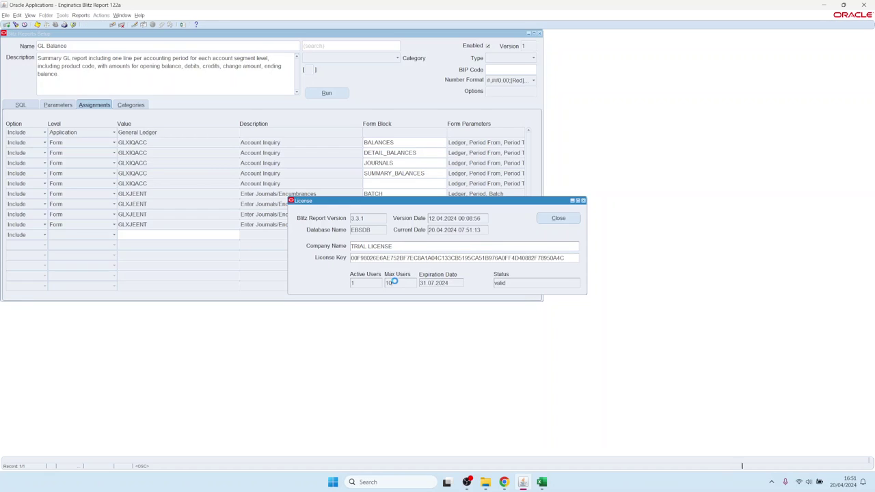
{"action": "left_click", "coordinate": [352, 283]}
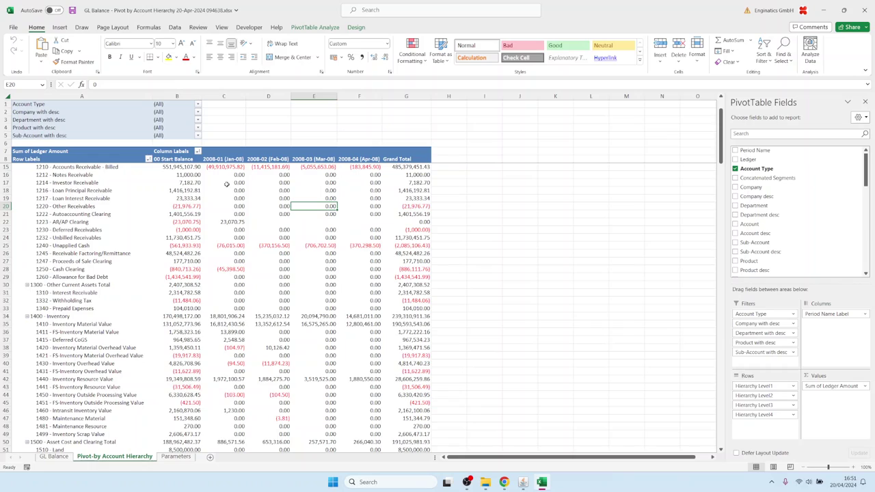
{"action": "left_click", "coordinate": [47, 113]}
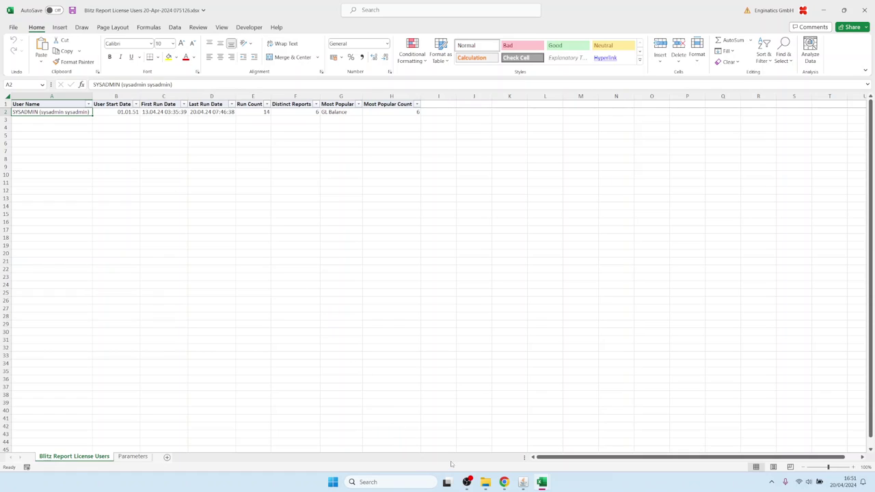
- Switch back to Oracle Applications and close the license details and the GL Balance setup
{"action": "mouse_move", "coordinate": [525, 481]}
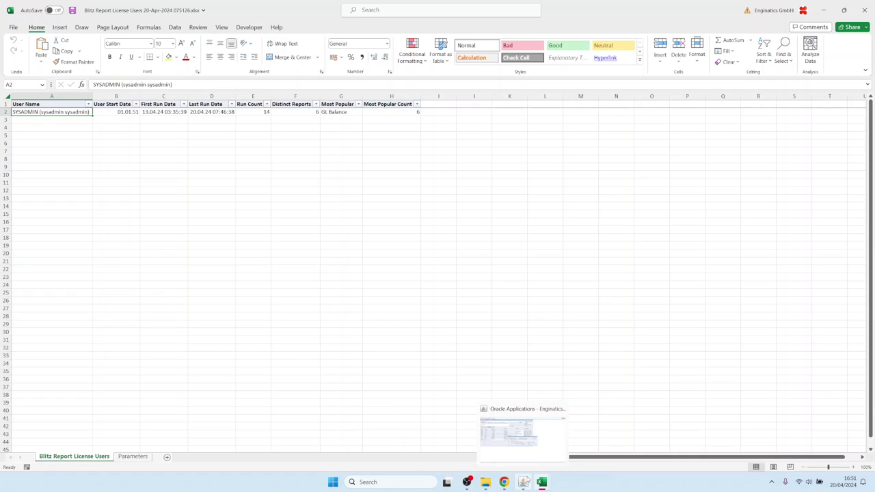
{"action": "left_click", "coordinate": [521, 456]}
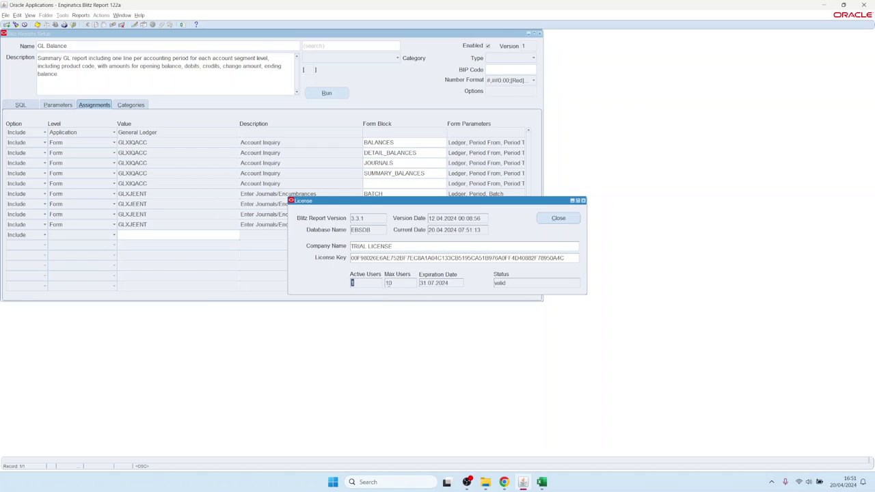
{"action": "left_click", "coordinate": [559, 218]}
{"action": "left_click", "coordinate": [540, 33]}
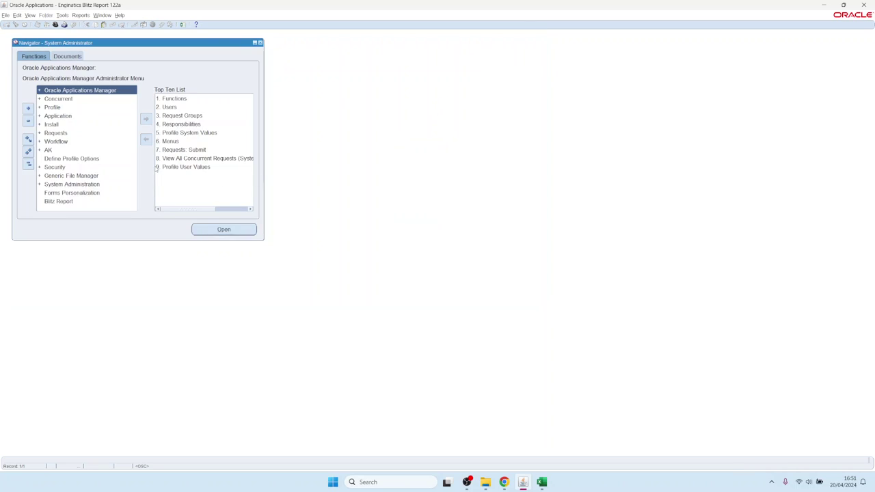
- From the System Administrator functions, open the system profile options and find the Blitz% profiles at site level
{"action": "left_click", "coordinate": [52, 107]}
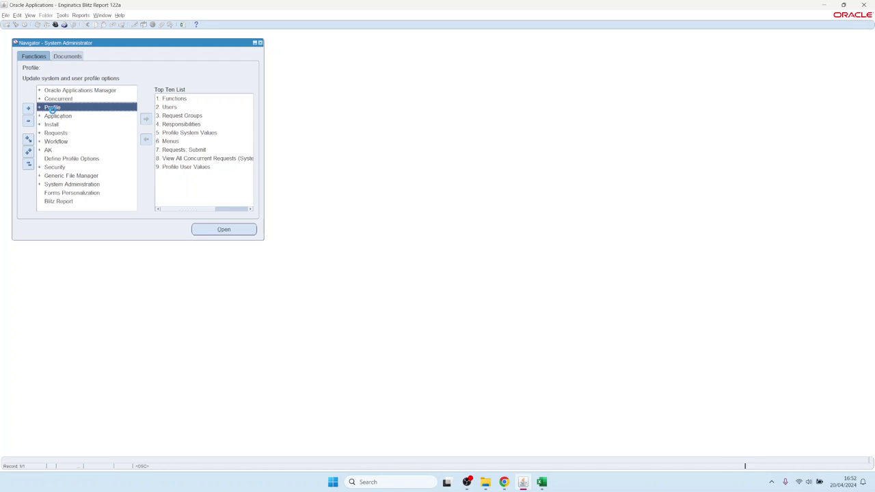
{"action": "double_click", "coordinate": [53, 110]}
{"action": "left_click", "coordinate": [56, 115]}
{"action": "double_click", "coordinate": [57, 115]}
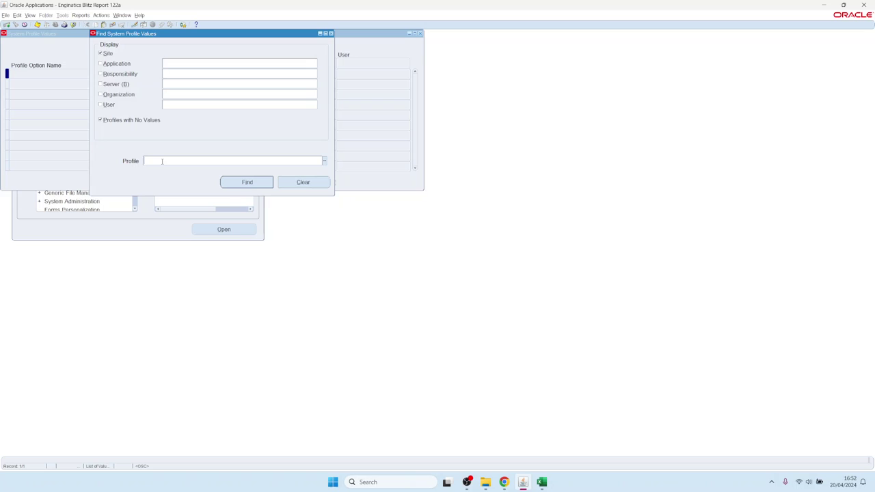
{"action": "type", "text": "Blitz%"}
{"action": "key", "text": "Tab"}
{"action": "left_click", "coordinate": [207, 106]}
{"action": "key", "text": "Return"}
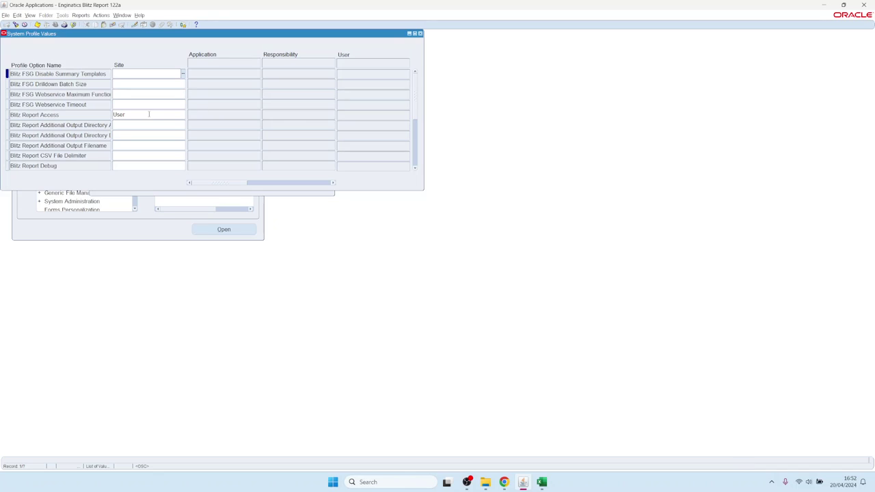
- Repeat the Blitz% profile search with the user SYSADMIN included
{"action": "left_click", "coordinate": [16, 24]}
{"action": "left_click", "coordinate": [192, 105]}
{"action": "type", "text": "SY"}
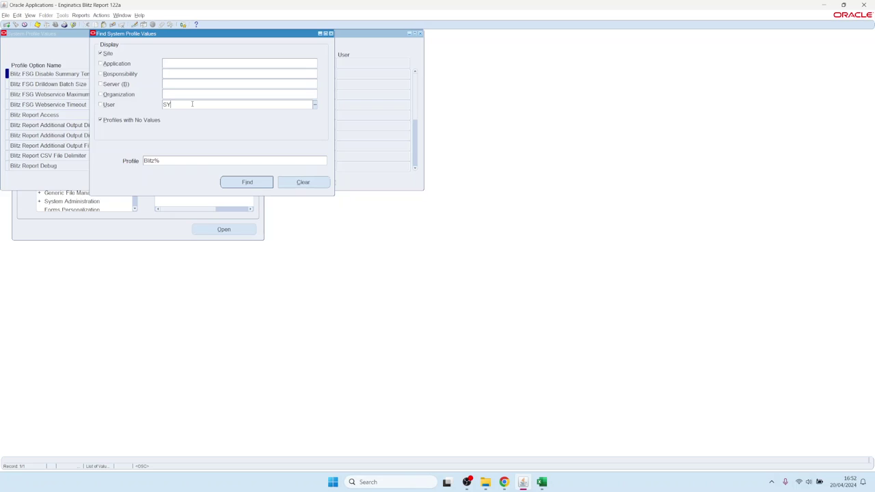
{"action": "type", "text": "SDA"}
{"action": "key", "text": "Return"}
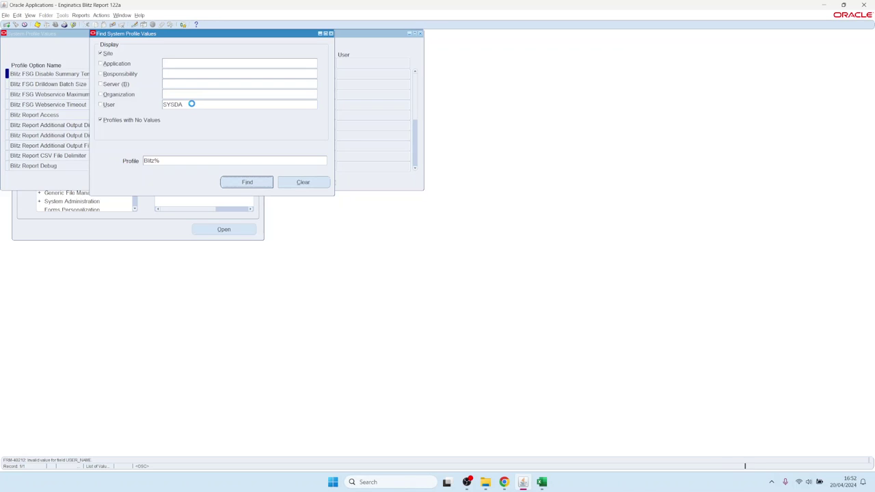
{"action": "left_click", "coordinate": [192, 106]}
{"action": "key", "text": "BackSpace"}
{"action": "key", "text": "BackSpace"}
{"action": "type", "text": "AD"}
{"action": "key", "text": "Return"}
- Clear the Blitz Report Access value for both the user SYSADMIN and the site, save and close the profile form
{"action": "left_click", "coordinate": [368, 117]}
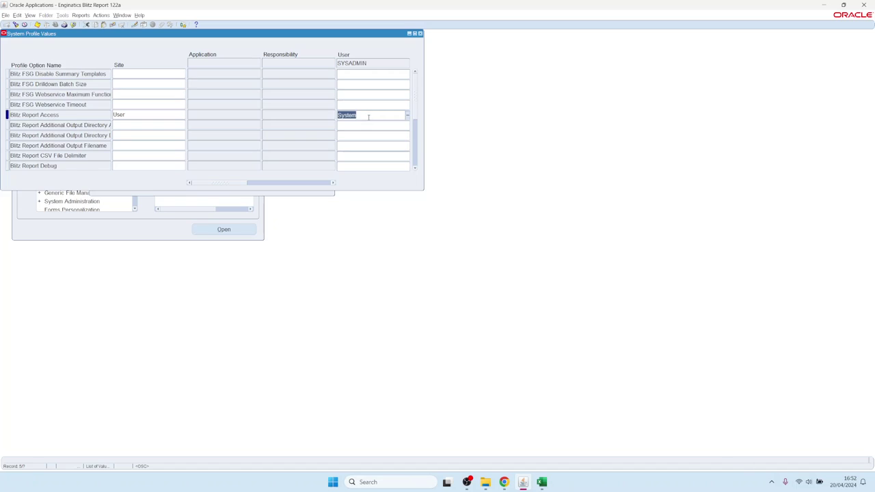
{"action": "key", "text": "Delete"}
{"action": "left_click", "coordinate": [132, 115]}
{"action": "key", "text": "Delete"}
{"action": "key", "text": "ctrl+s"}
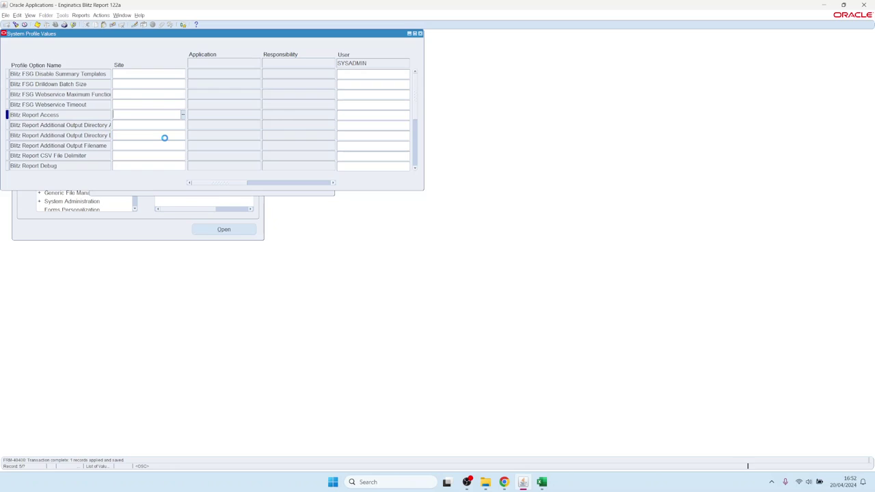
{"action": "key", "text": "F4"}
- Switch the responsibility to General Ledger, Vision Operations (USA)
{"action": "key", "text": "alt+f"}
{"action": "key", "text": "Escape"}
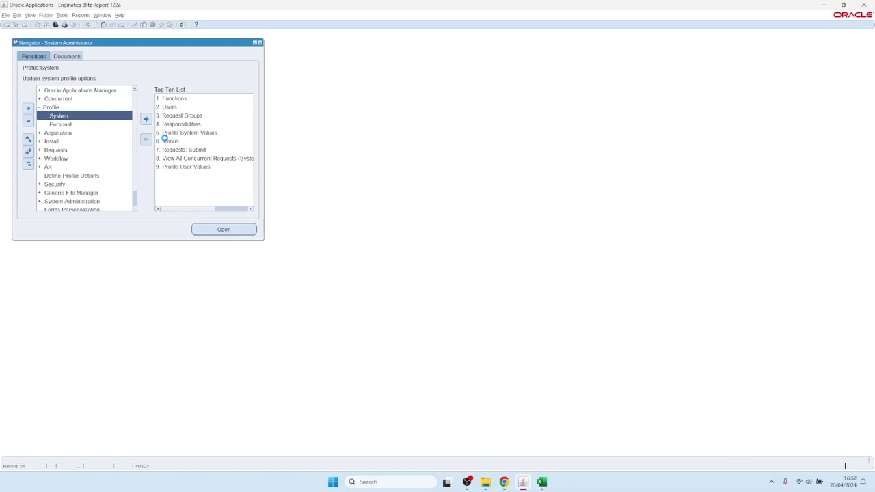
{"action": "type", "text": "general Ledger"}
{"action": "key", "text": "Down"}
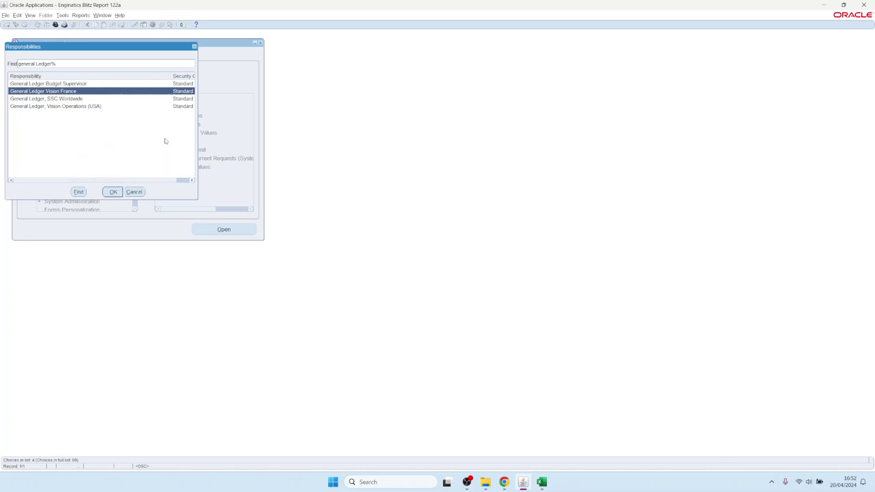
{"action": "key", "text": "Down"}
{"action": "key", "text": "Down"}
{"action": "key", "text": "Up"}
{"action": "key", "text": "Up"}
{"action": "key", "text": "Down"}
{"action": "key", "text": "Down"}
{"action": "key", "text": "Return"}
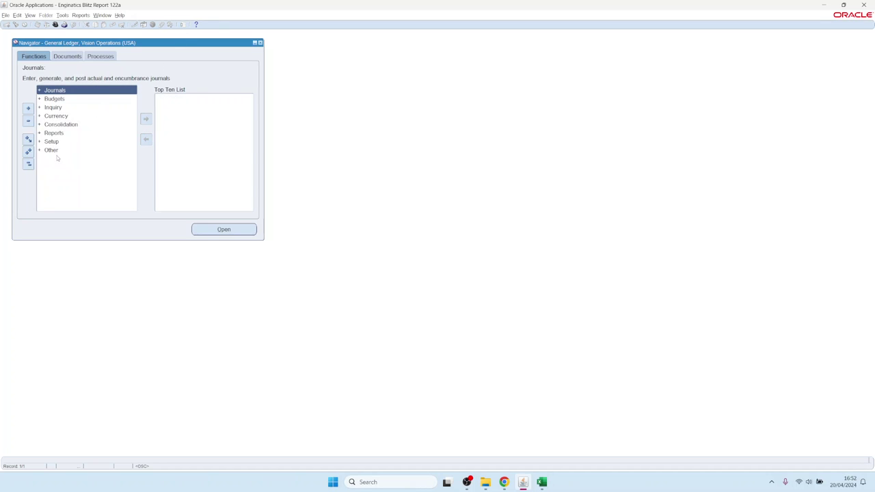
- Switch to the Blitz Report Developer Guide in Chrome and open the security and user profiles details linked from the Blitz Report Access profile option
{"action": "left_click", "coordinate": [183, 26]}
{"action": "left_click", "coordinate": [504, 482]}
{"action": "left_click", "coordinate": [78, 9]}
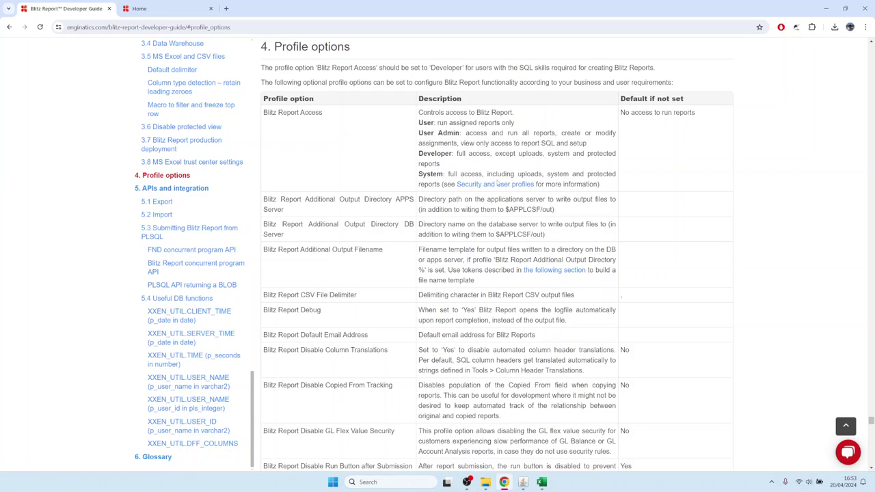
{"action": "left_click", "coordinate": [496, 184]}
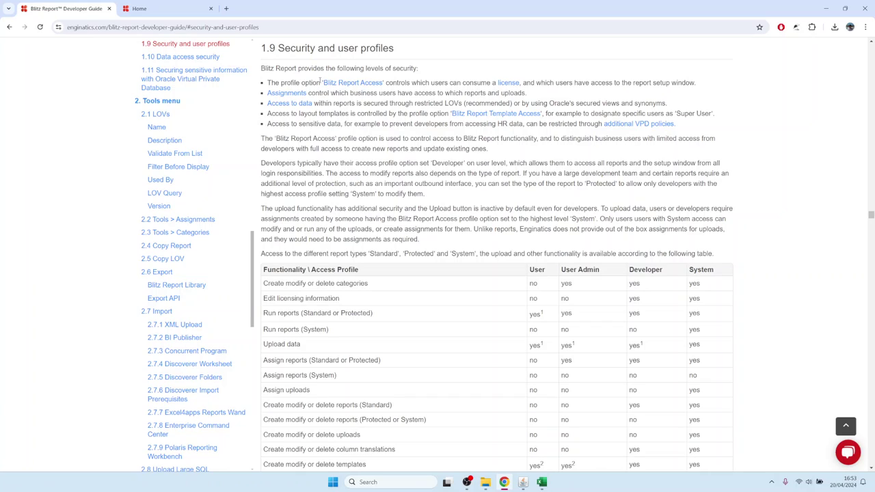
- Review the security levels for Blitz Report Access and assignments, and open the guide's linked Assignments section
{"action": "left_click_drag", "start_coordinate": [323, 82], "coordinate": [383, 82]}
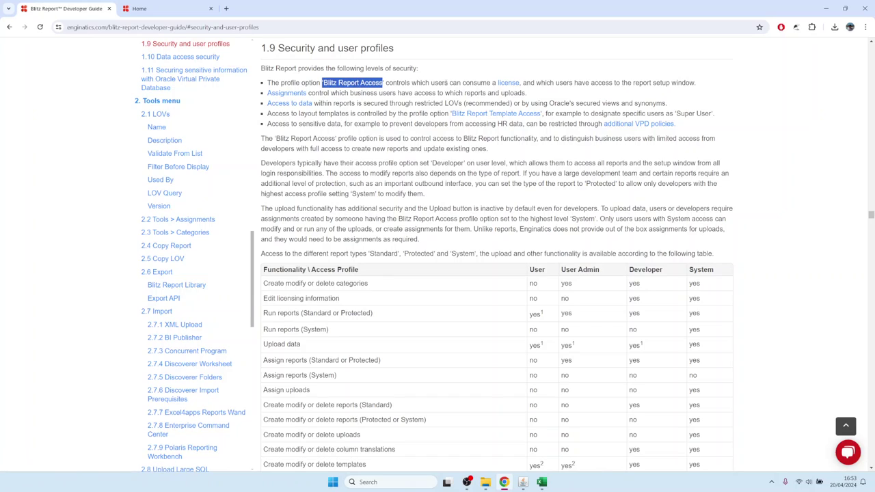
{"action": "left_click", "coordinate": [341, 95]}
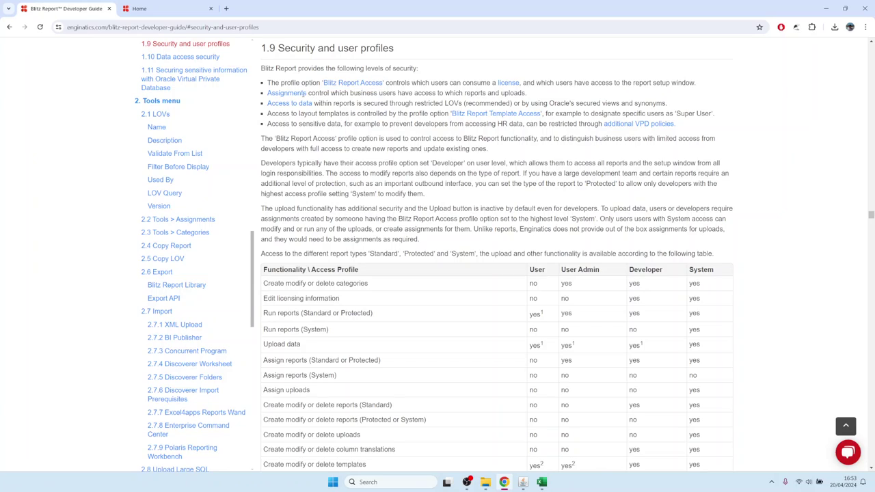
{"action": "left_click_drag", "start_coordinate": [305, 94], "coordinate": [268, 94]}
{"action": "left_click", "coordinate": [284, 98]}
{"action": "left_click", "coordinate": [283, 96]}
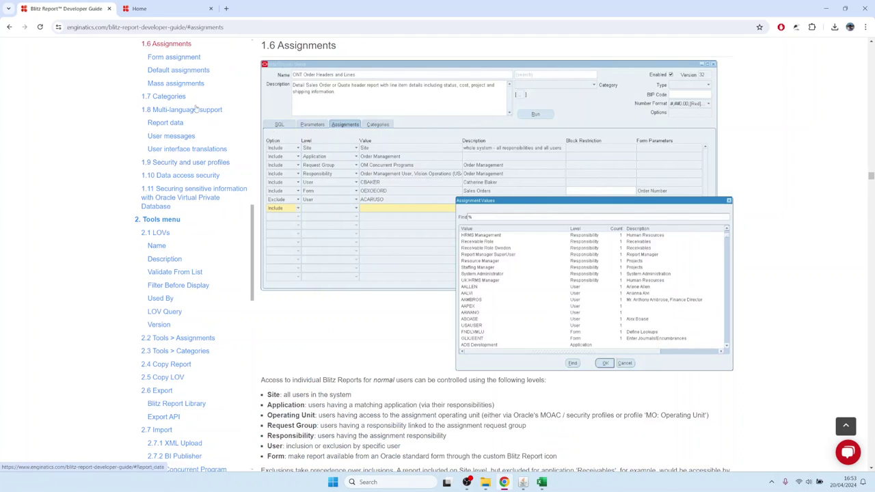
- Return to section 1.9 Security and user profiles, and open section 2.13 User license assignment in the guide
{"action": "left_click", "coordinate": [186, 162]}
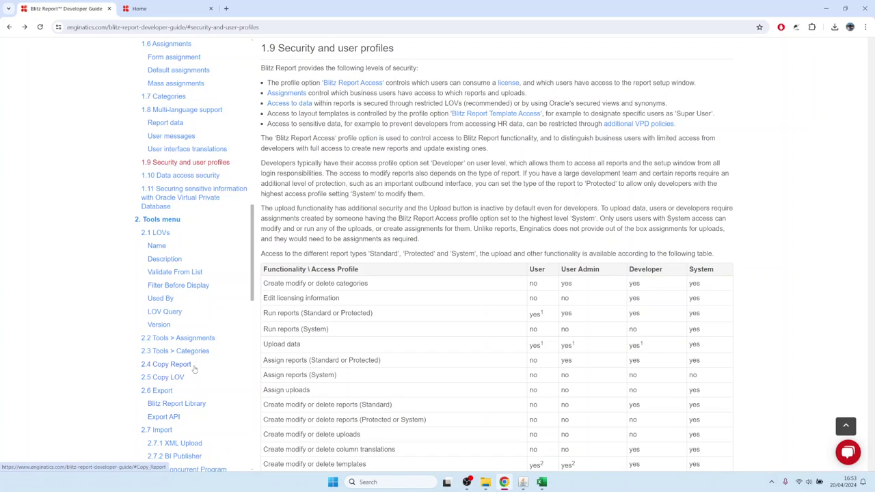
{"action": "scroll", "coordinate": [195, 370], "scroll_direction": "down", "scroll_amount": 10}
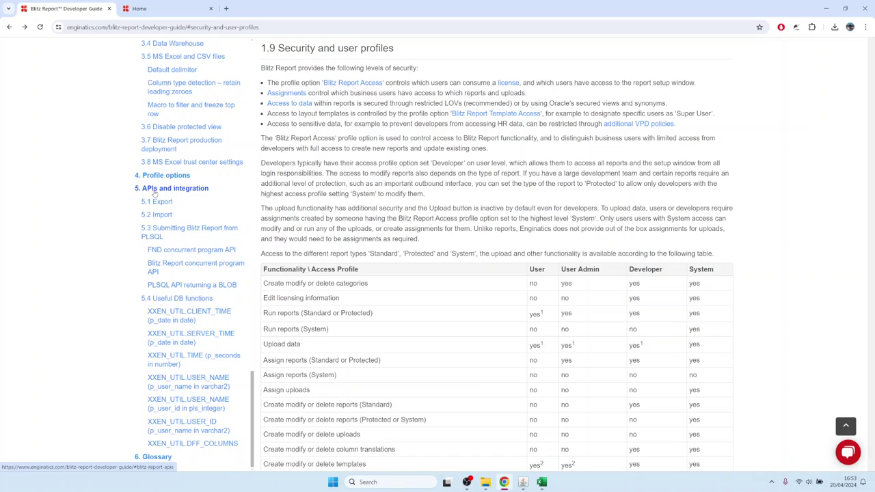
{"action": "scroll", "coordinate": [163, 164], "scroll_direction": "up", "scroll_amount": 3}
{"action": "scroll", "coordinate": [164, 153], "scroll_direction": "up", "scroll_amount": 4}
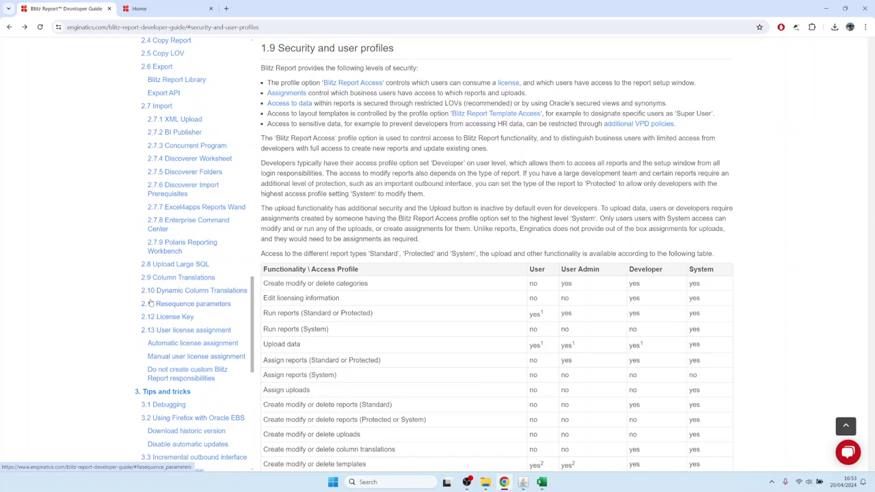
{"action": "left_click", "coordinate": [180, 331]}
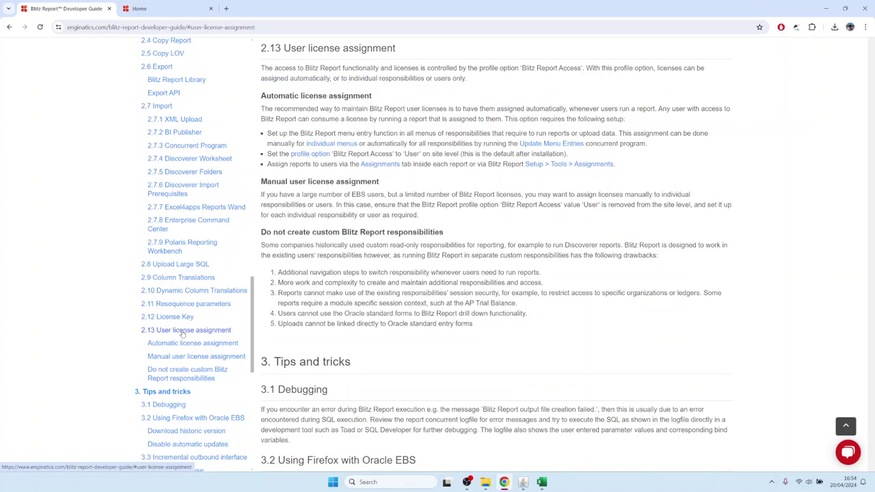